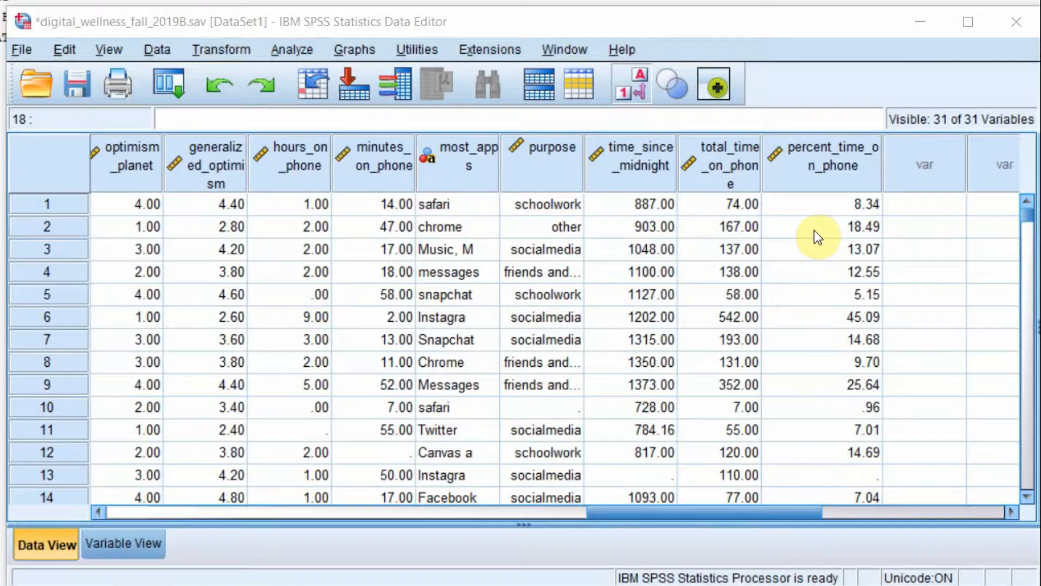
- Look through the percent_time_on_phone values across the cases to judge their spread
scroll(815, 230, "down", 1)
scroll(815, 230, "up", 1)
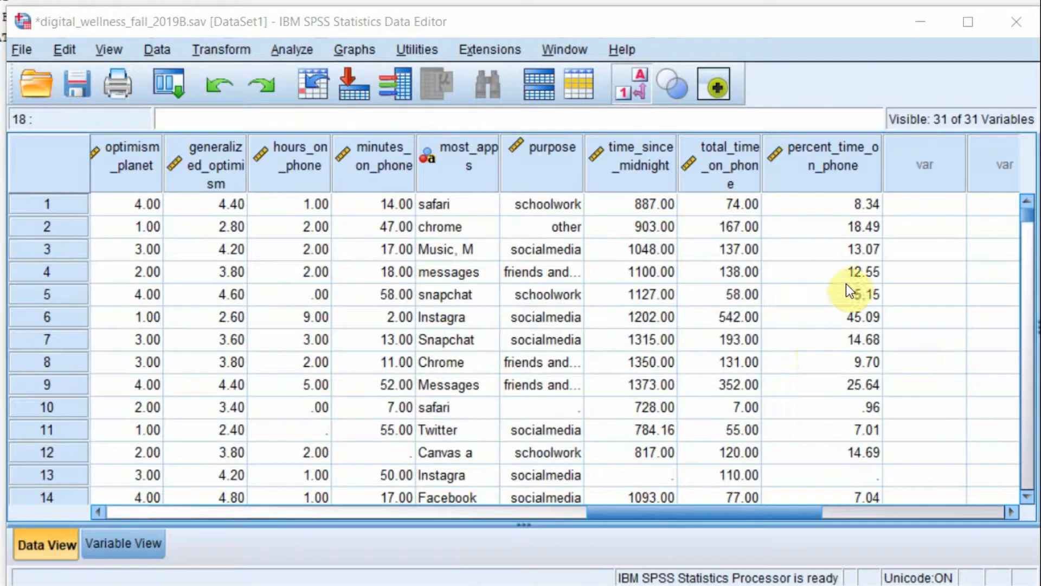
scroll(886, 220, "down", 1)
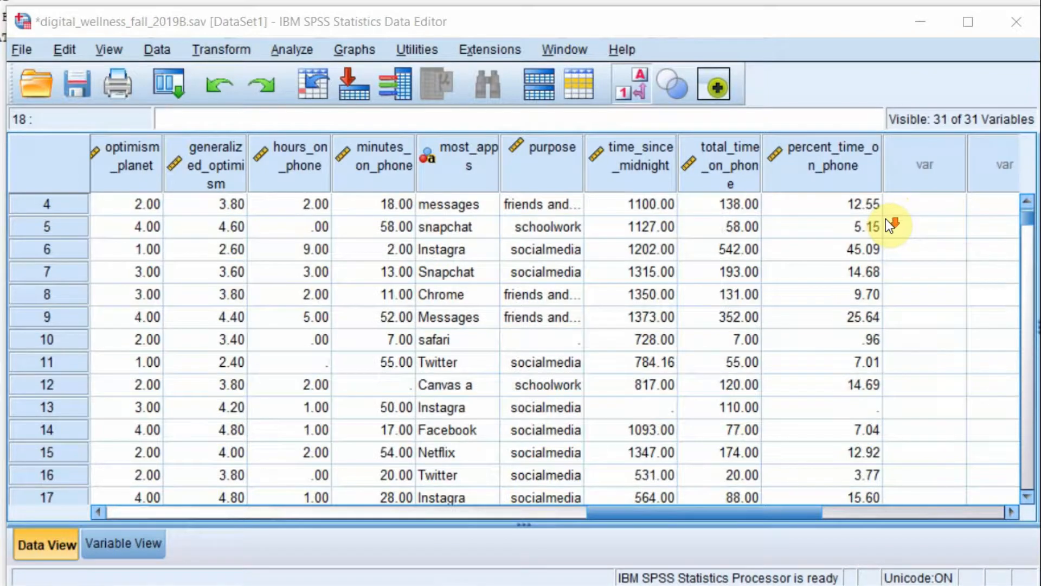
scroll(872, 234, "down", 2)
scroll(870, 239, "down", 6)
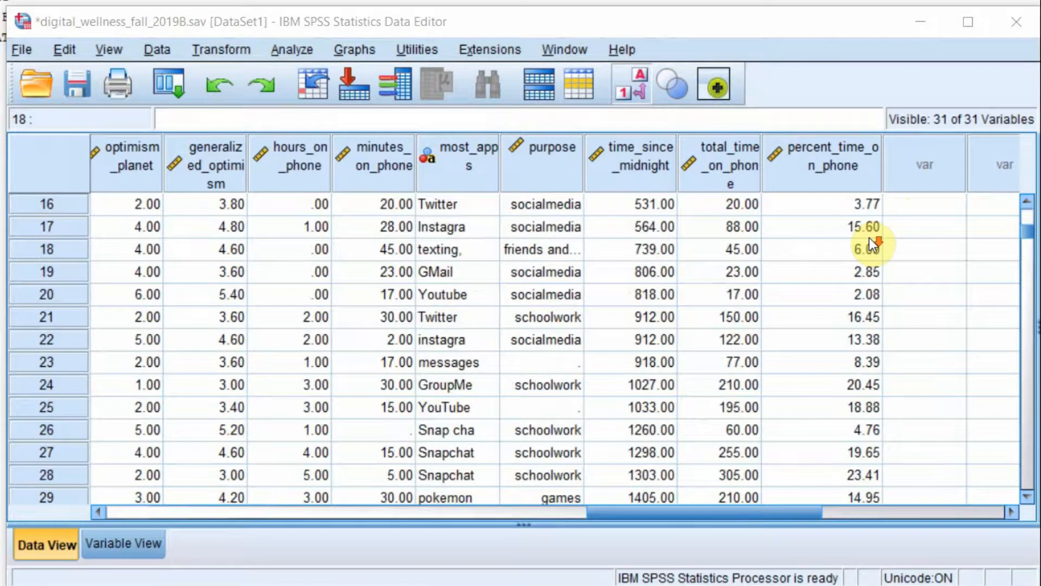
scroll(870, 239, "down", 5)
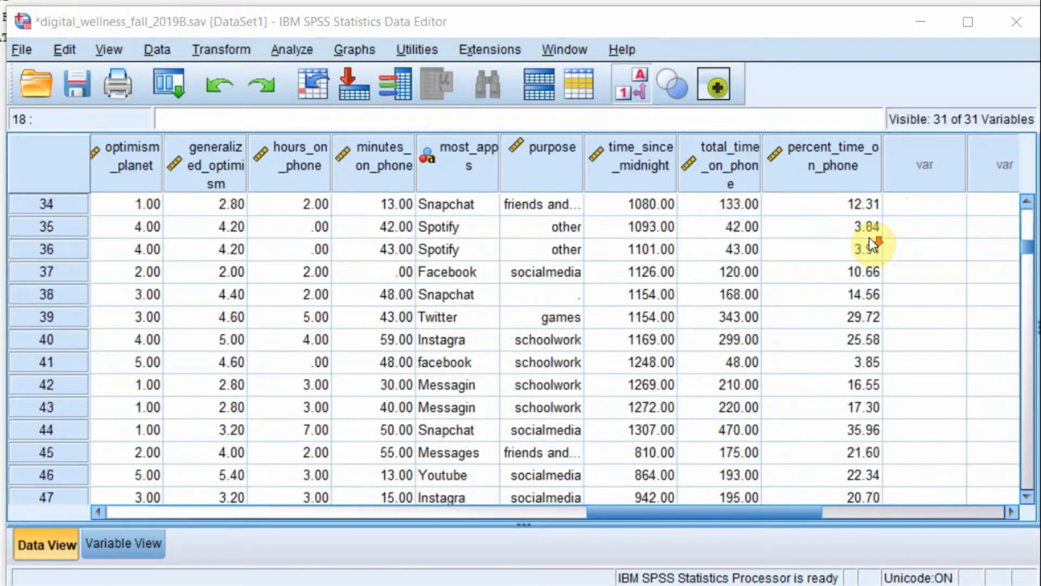
scroll(870, 238, "down", 3)
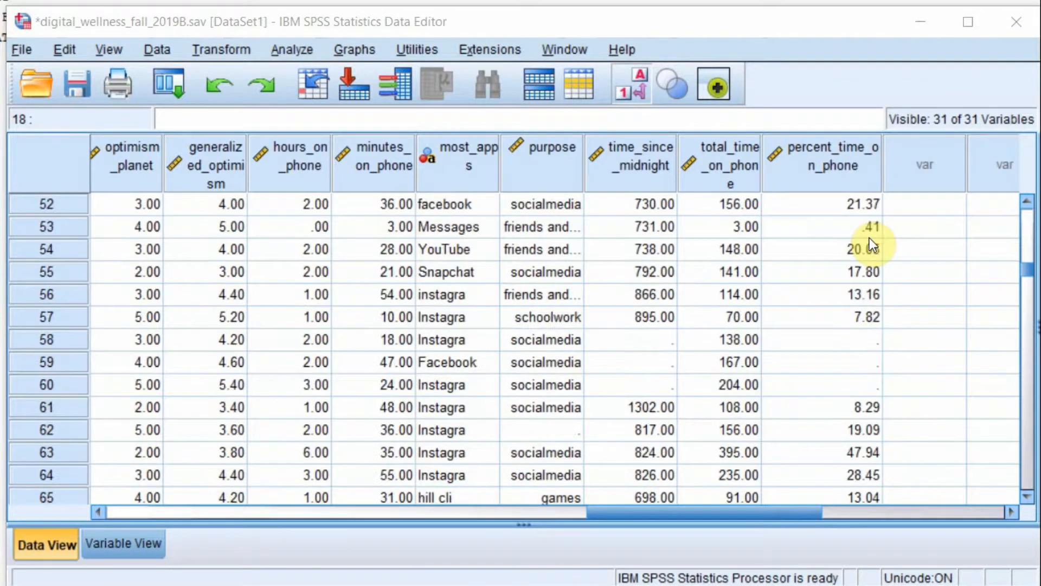
scroll(870, 238, "down", 2)
scroll(870, 238, "down", 2)
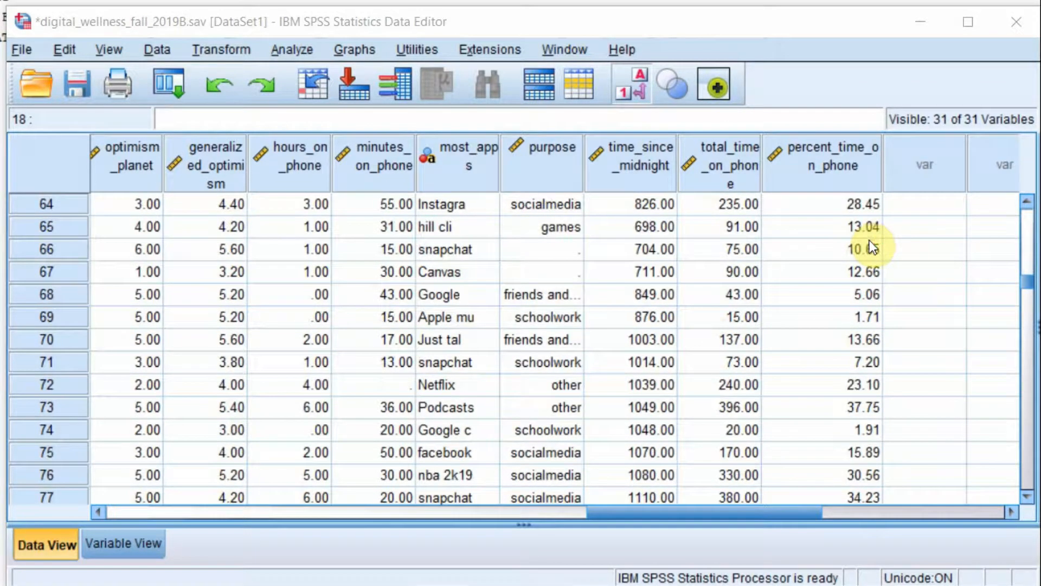
scroll(870, 251, "down", 2)
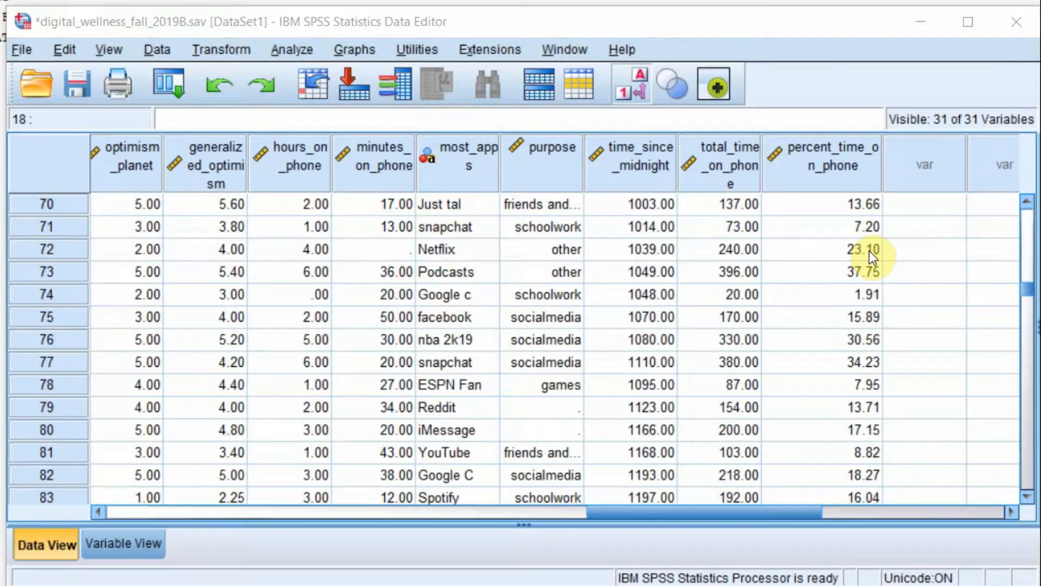
scroll(869, 264, "down", 5)
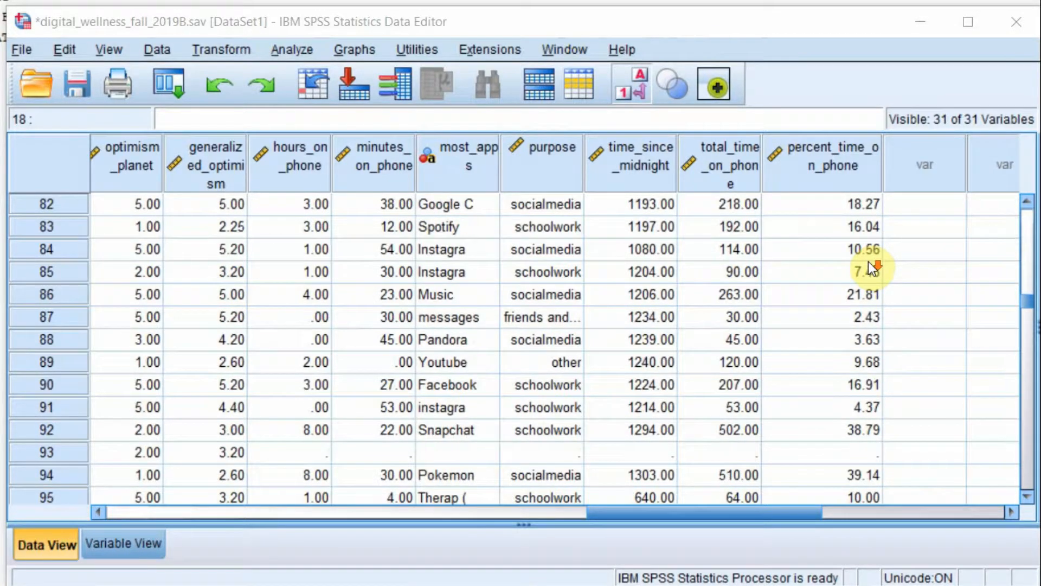
scroll(870, 268, "down", 3)
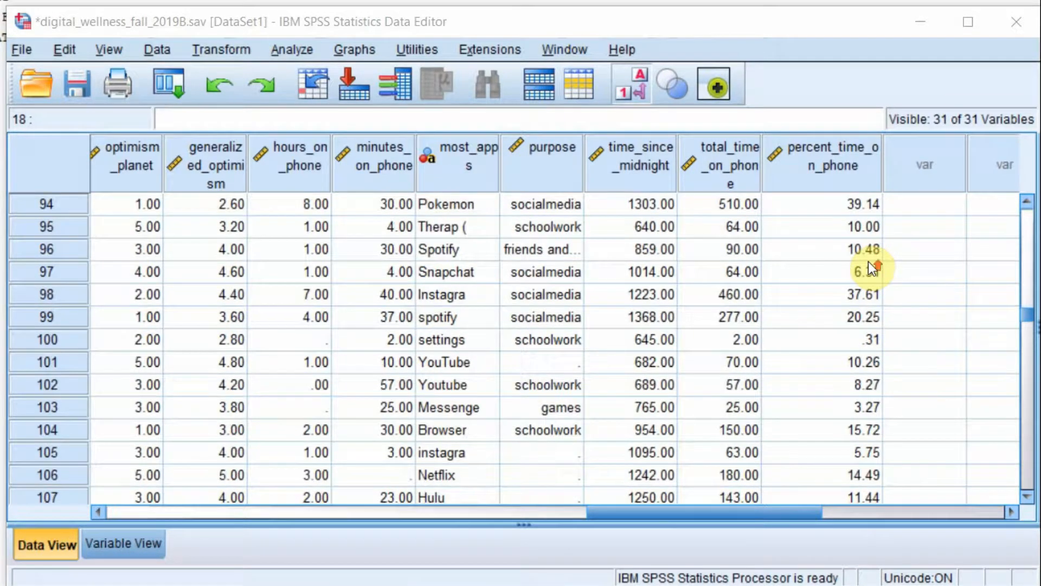
scroll(870, 268, "up", 4)
scroll(870, 268, "up", 2)
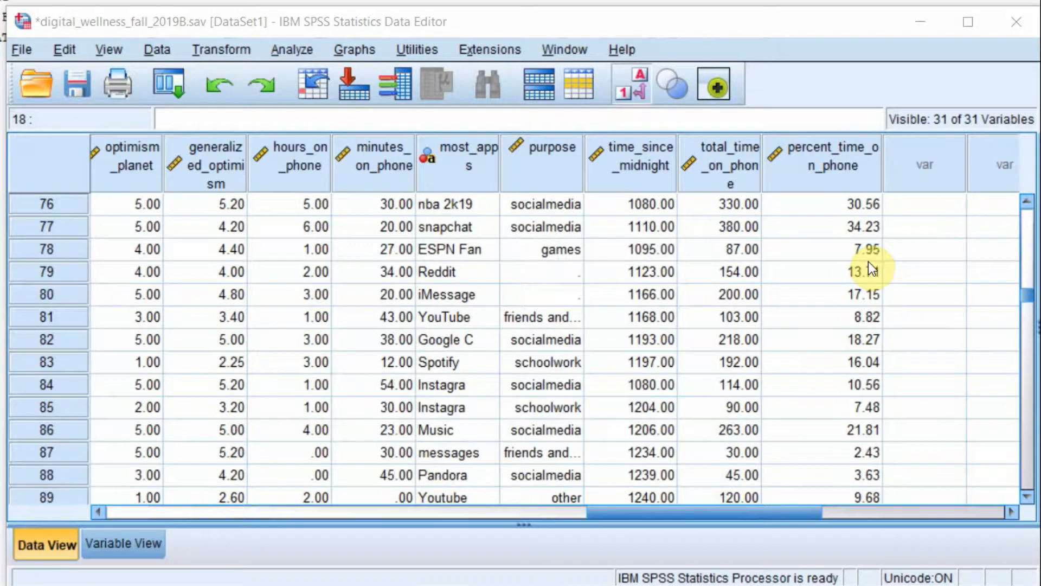
scroll(869, 268, "up", 1)
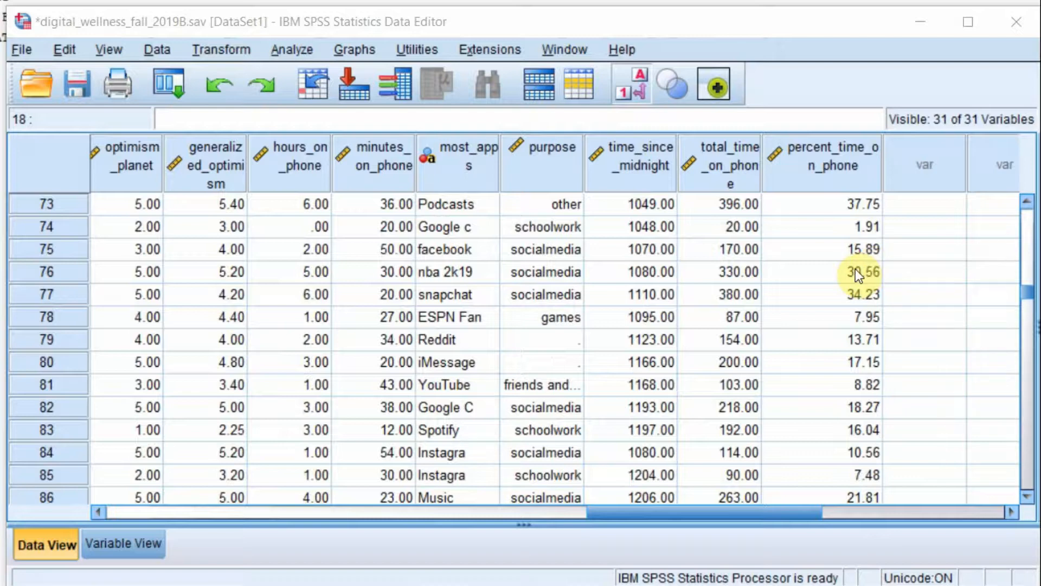
scroll(854, 269, "up", 11)
scroll(856, 273, "up", 13)
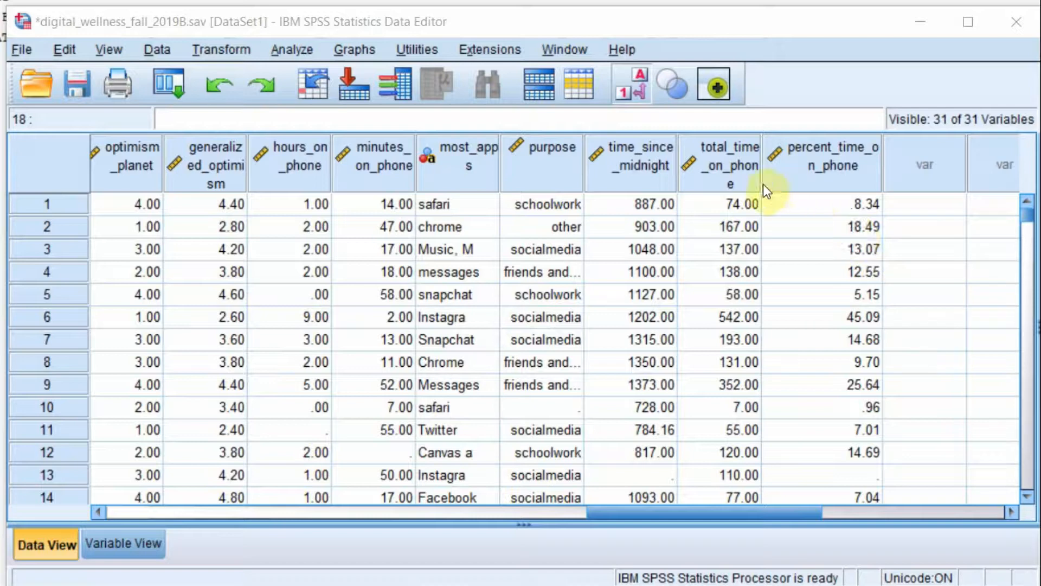
- Start a recode into different variables with percent_time_on_phone as the input variable
left_click(220, 49)
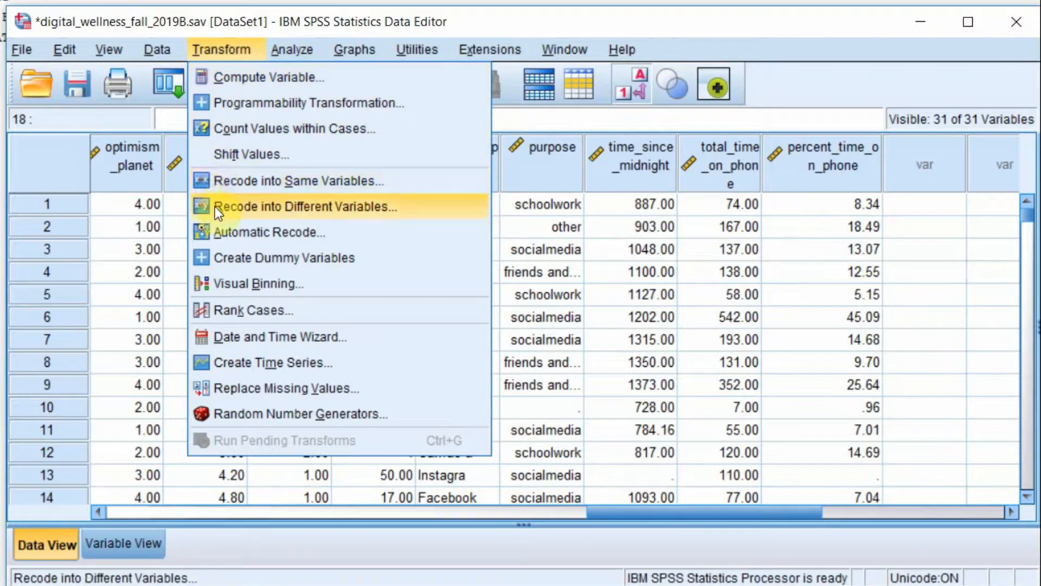
left_click(288, 210)
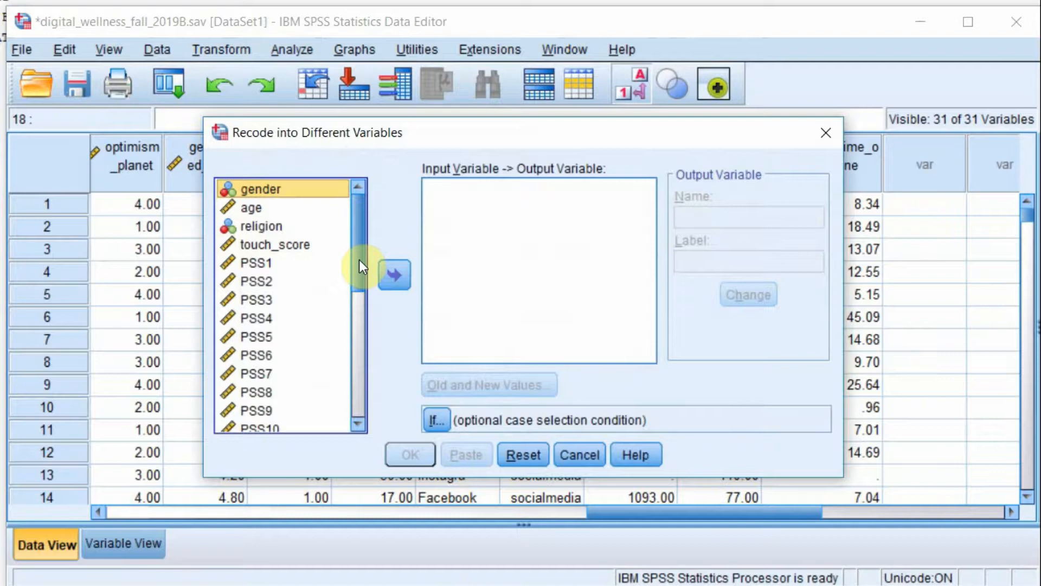
left_click_drag(359, 264, 364, 391)
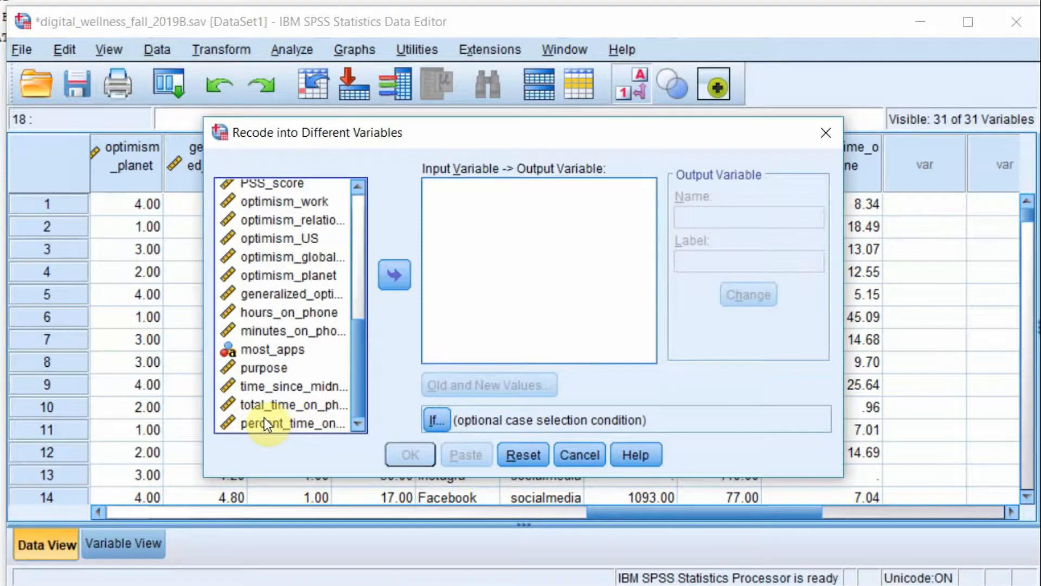
left_click(293, 423)
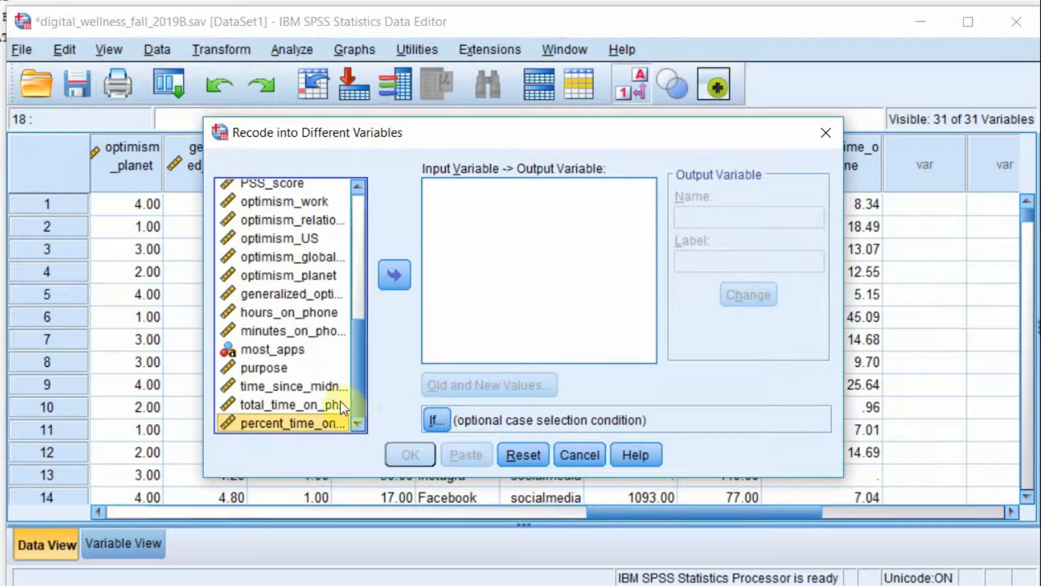
left_click(394, 274)
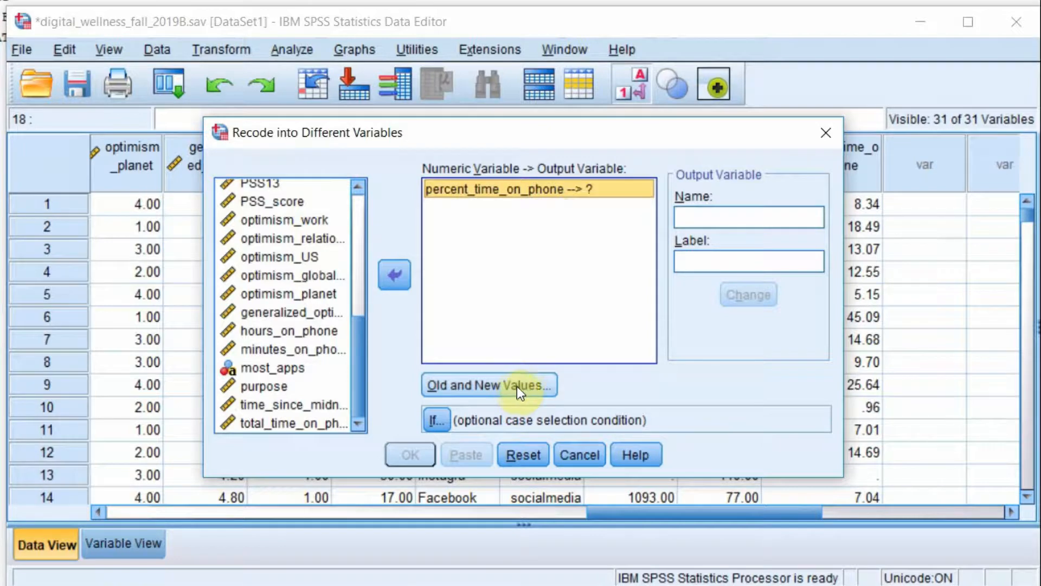
- Define a recode rule in the old and new values that turns the range 0 through 14.99 into 1
left_click(551, 382)
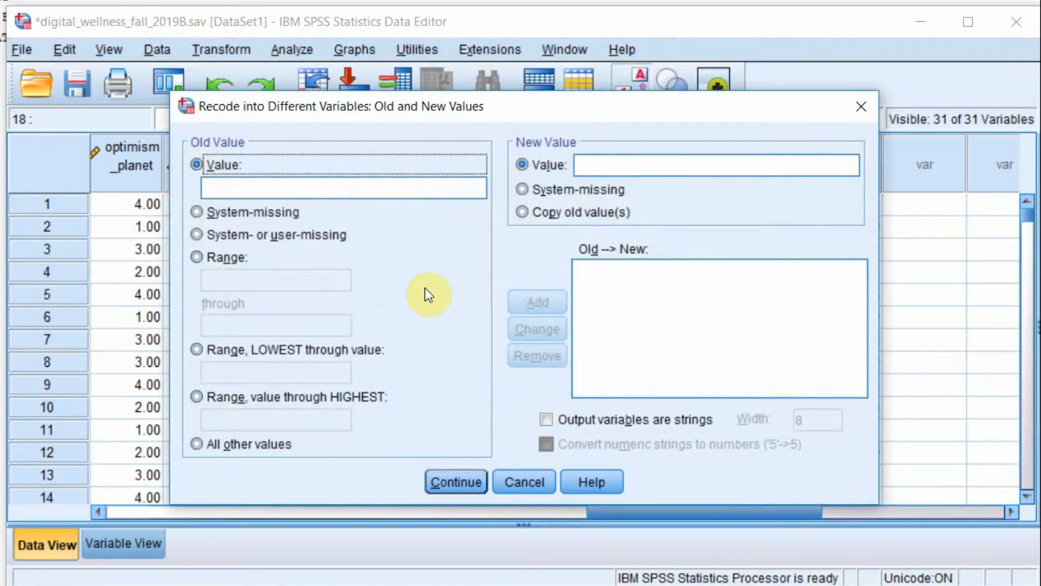
left_click(198, 258)
left_click(209, 280)
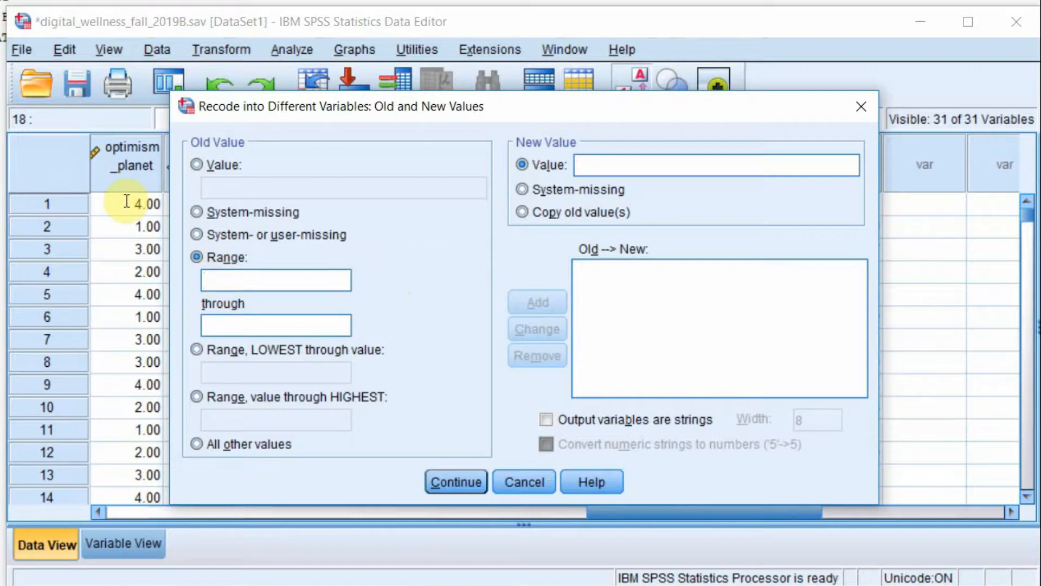
type("0")
left_click(244, 325)
type("14.9")
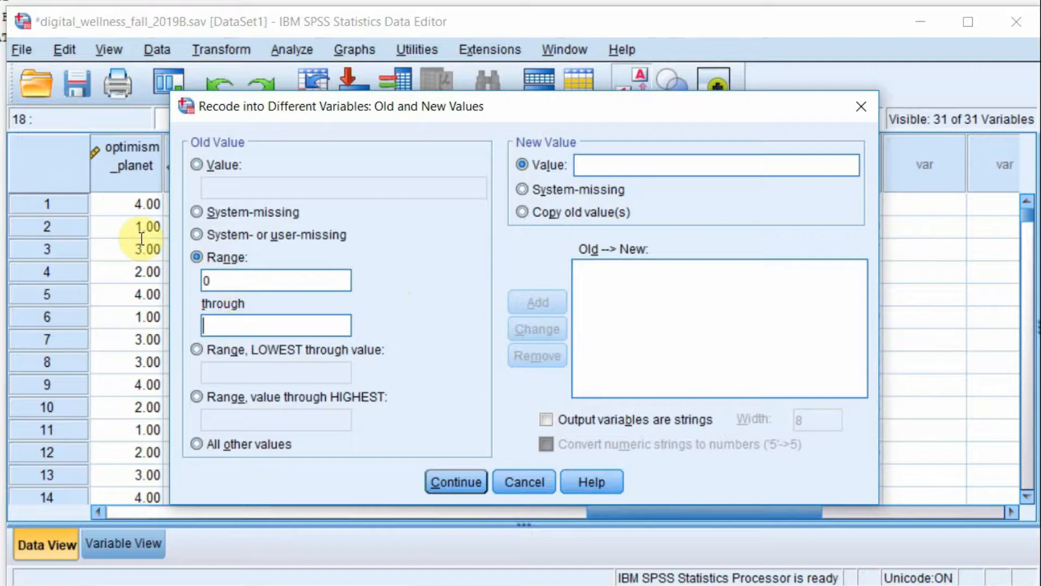
type("9")
left_click(644, 164)
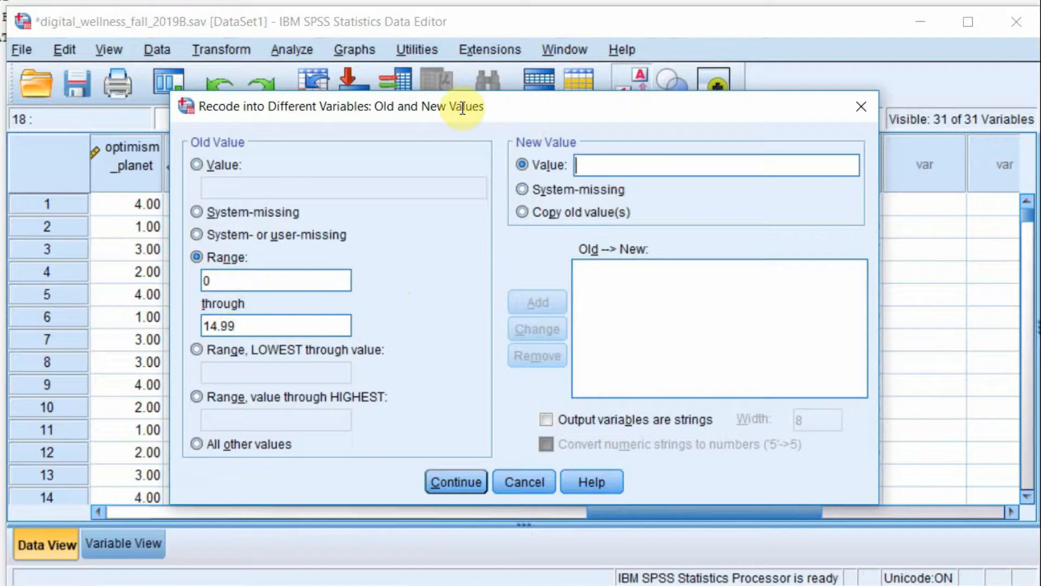
type("1")
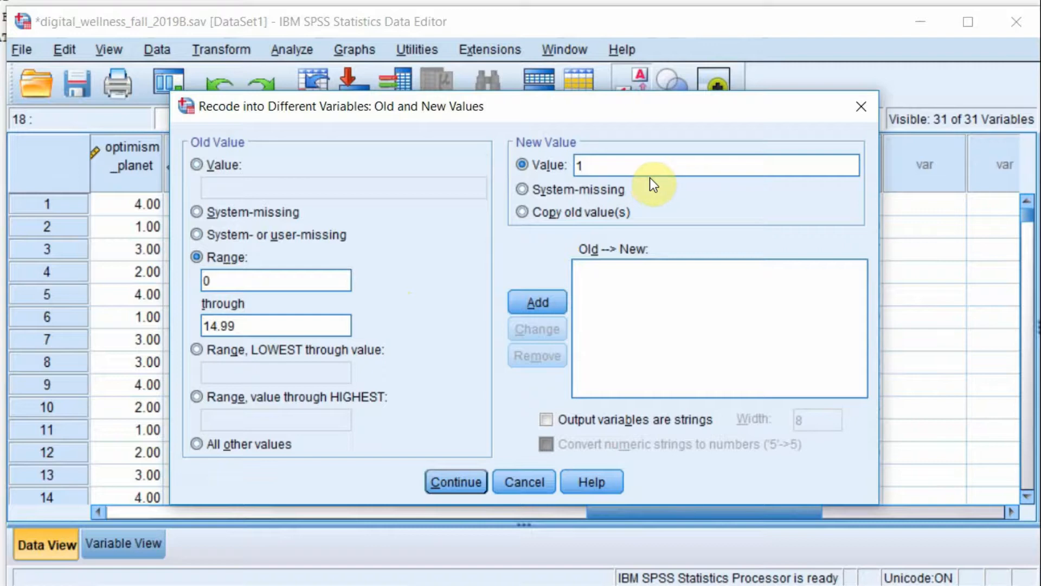
left_click(537, 302)
- Add a recode rule that turns the range 15.00 through 29.99 into 2
left_click(281, 282)
type("15.00")
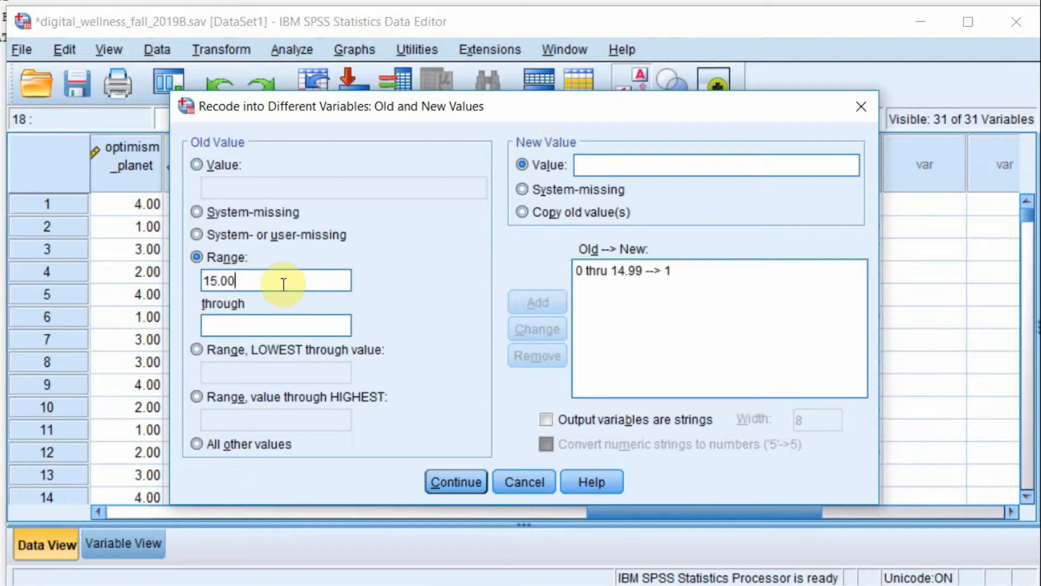
left_click(276, 328)
type("29.99")
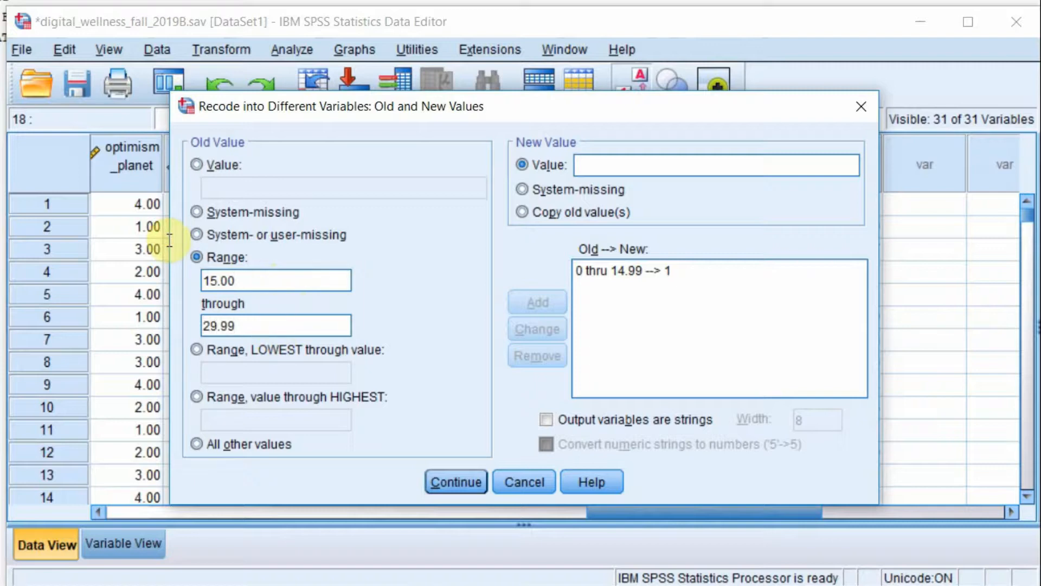
left_click(604, 165)
type("2")
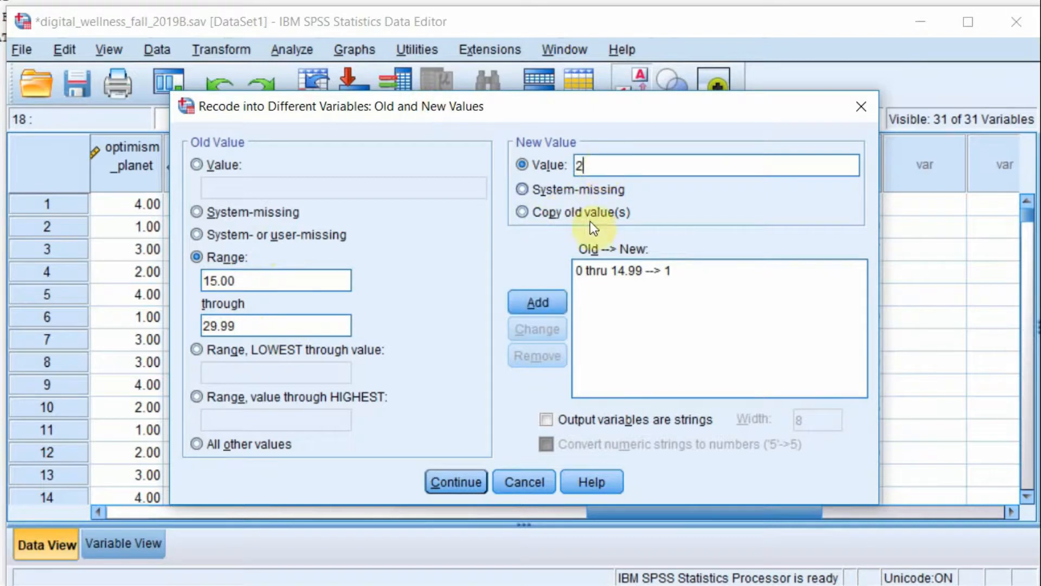
left_click(538, 302)
- Add a recode rule that turns the range 30.00 through 55.00 into 3, and accept the set of rules
left_click(291, 279)
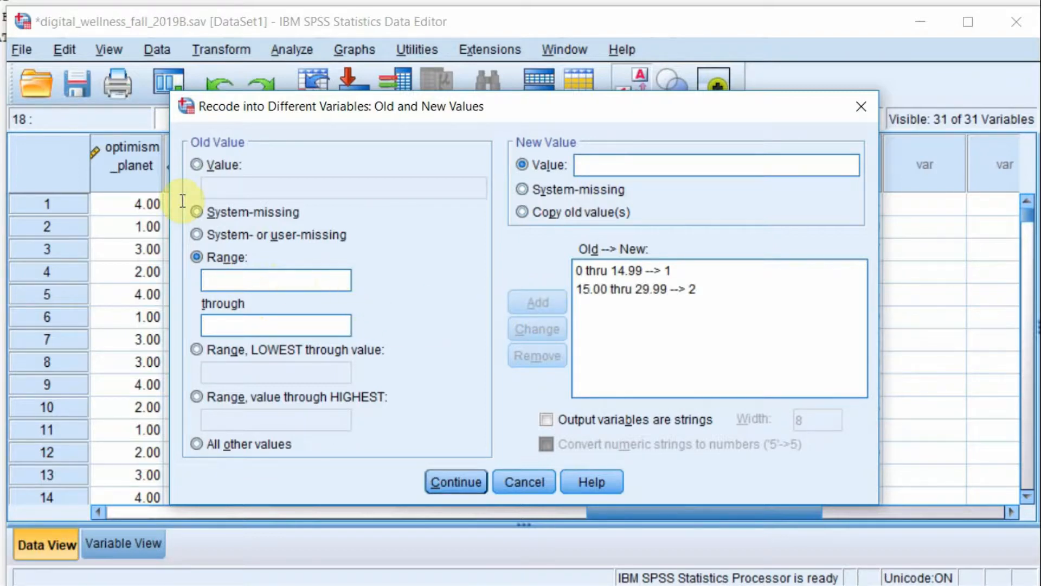
type("30.00")
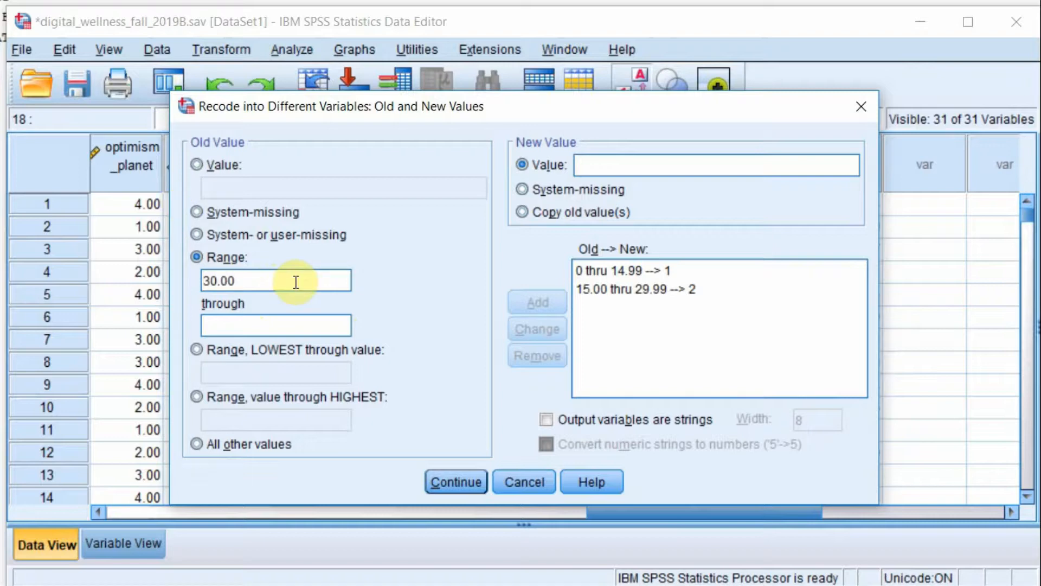
left_click(270, 326)
type("55.00")
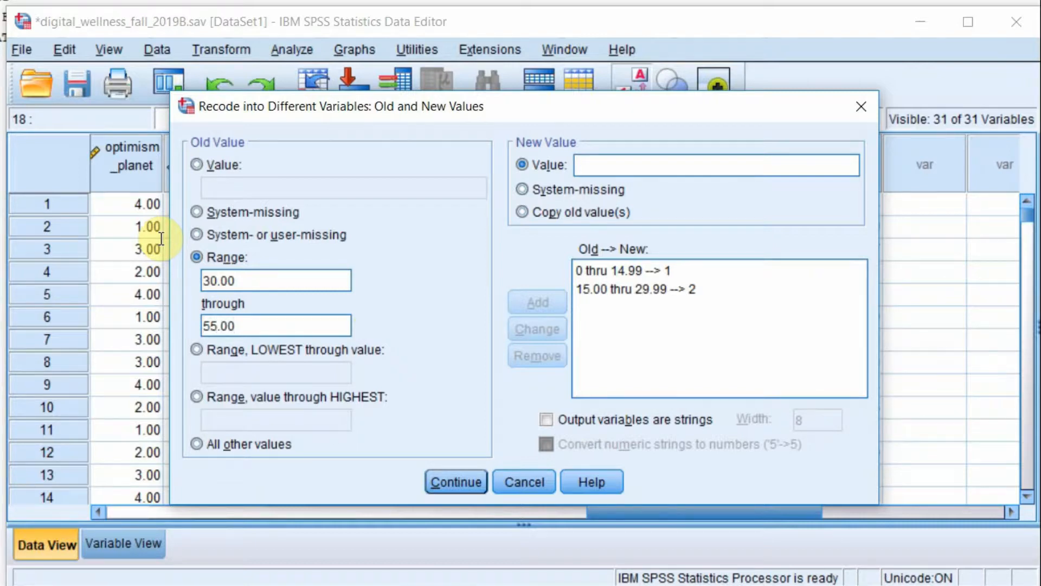
left_click(599, 167)
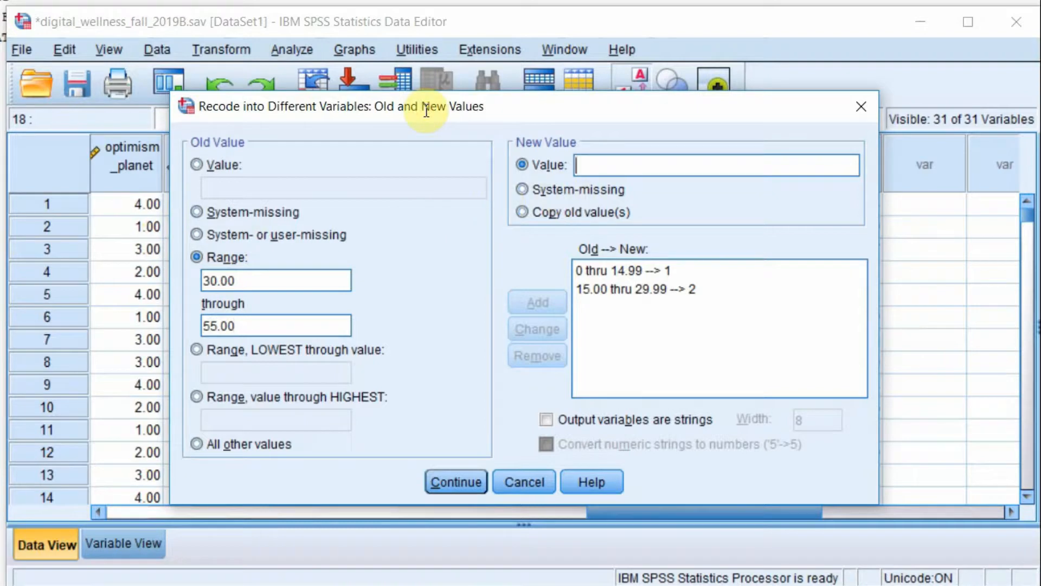
type("3")
left_click(547, 302)
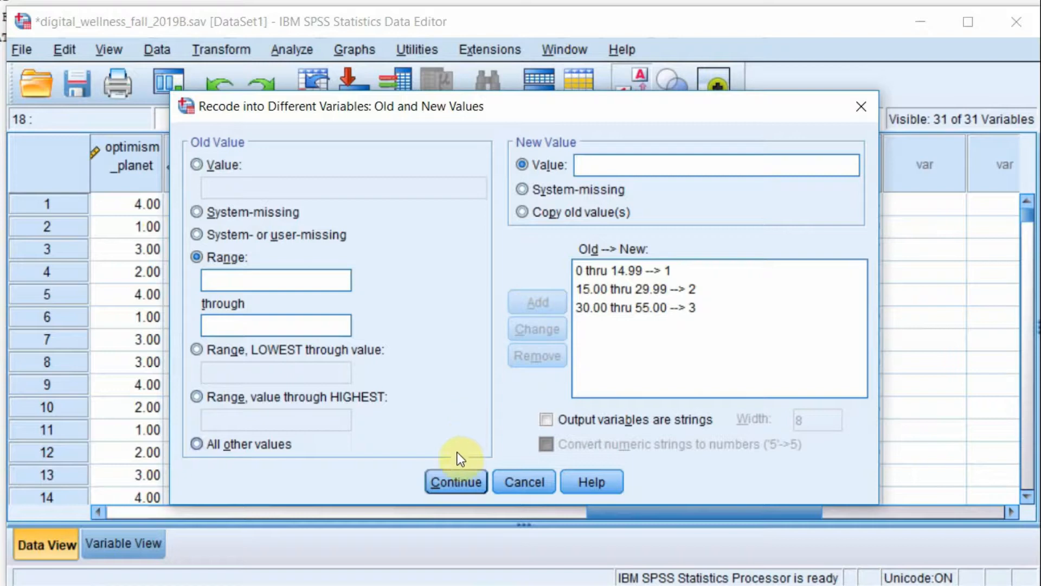
left_click(451, 487)
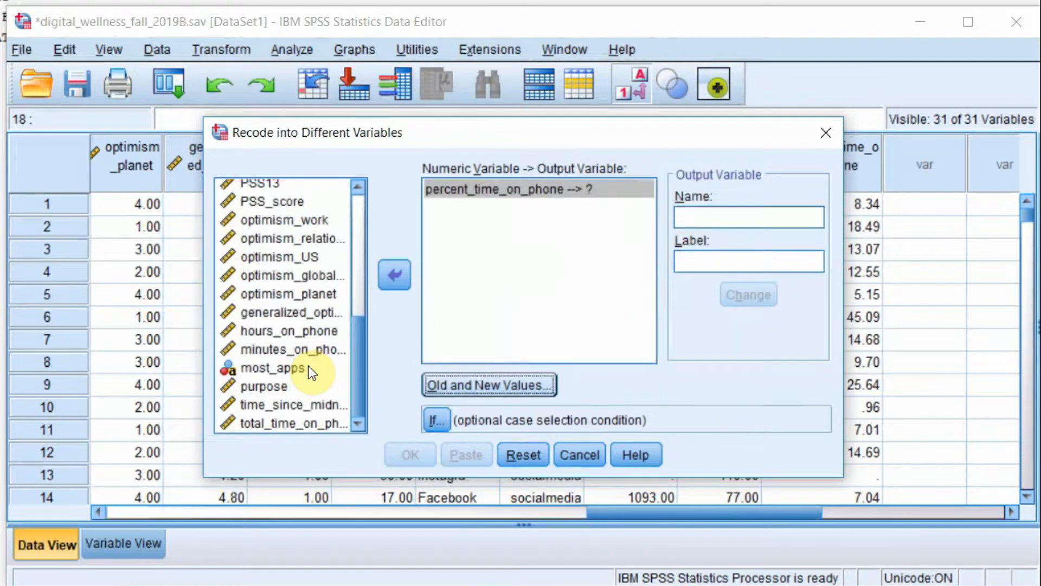
- Name the output variable screentime_category and assign it to percent_time_on_phone
left_click(712, 218)
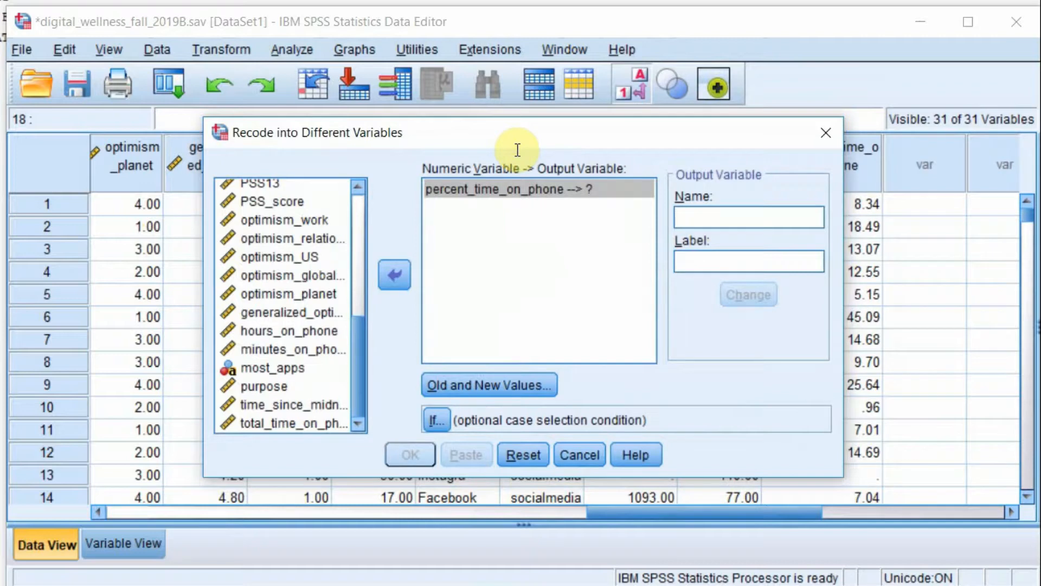
type("screentime")
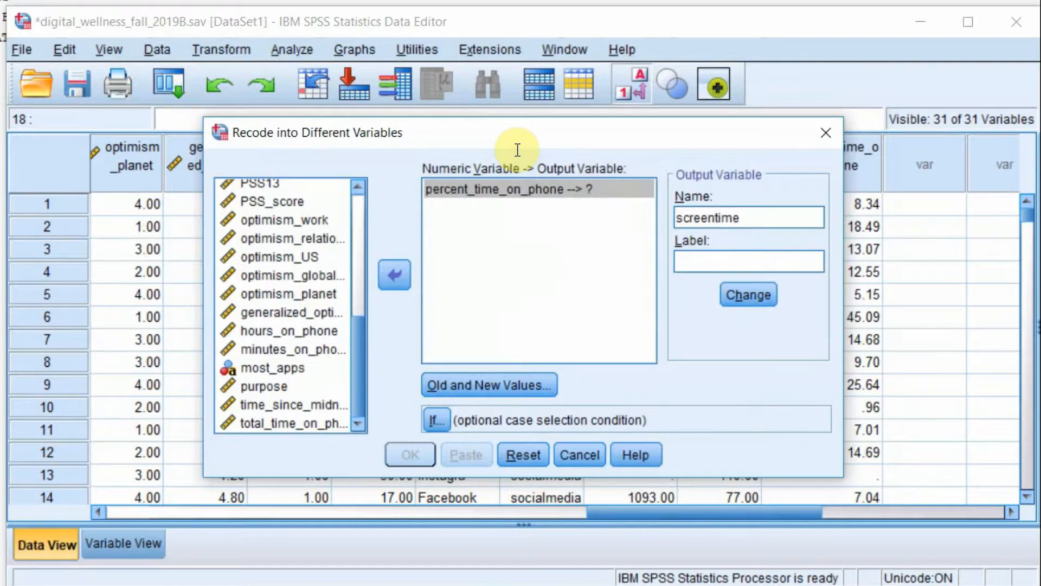
type("_category")
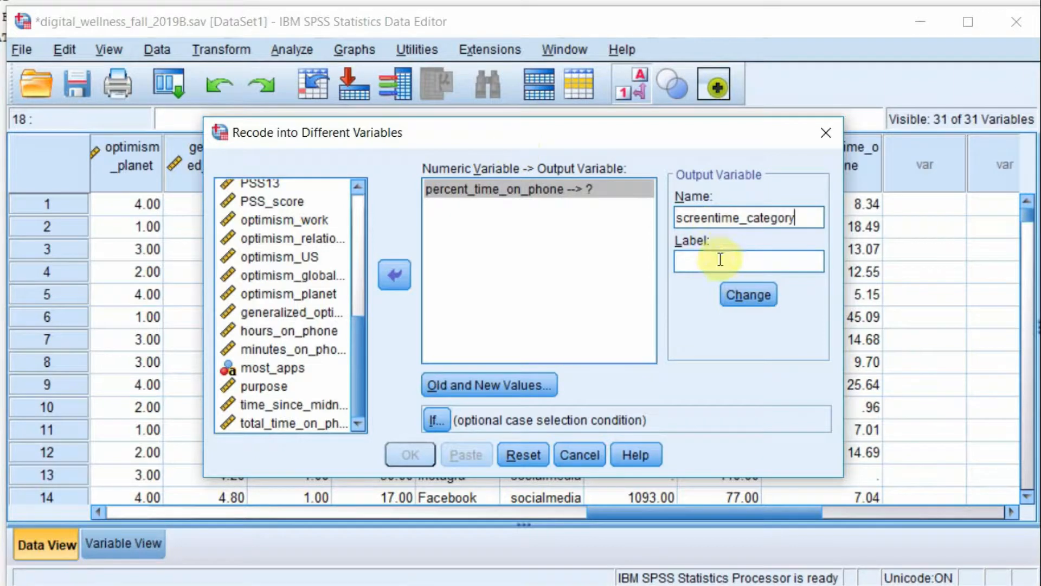
left_click(755, 297)
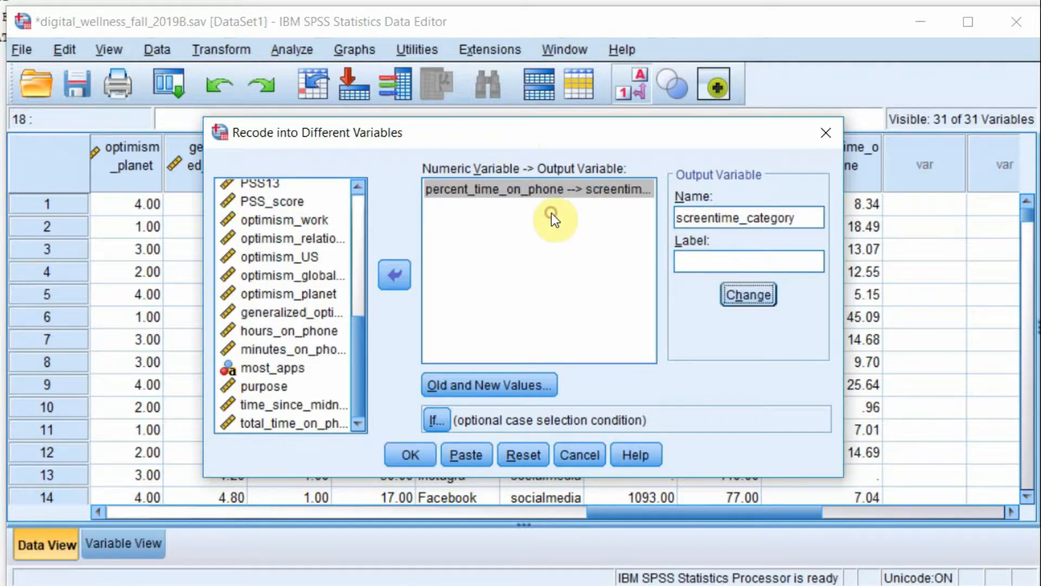
- Run the recode of percent_time_on_phone into screentime_category and return to the dataset window
left_click(402, 456)
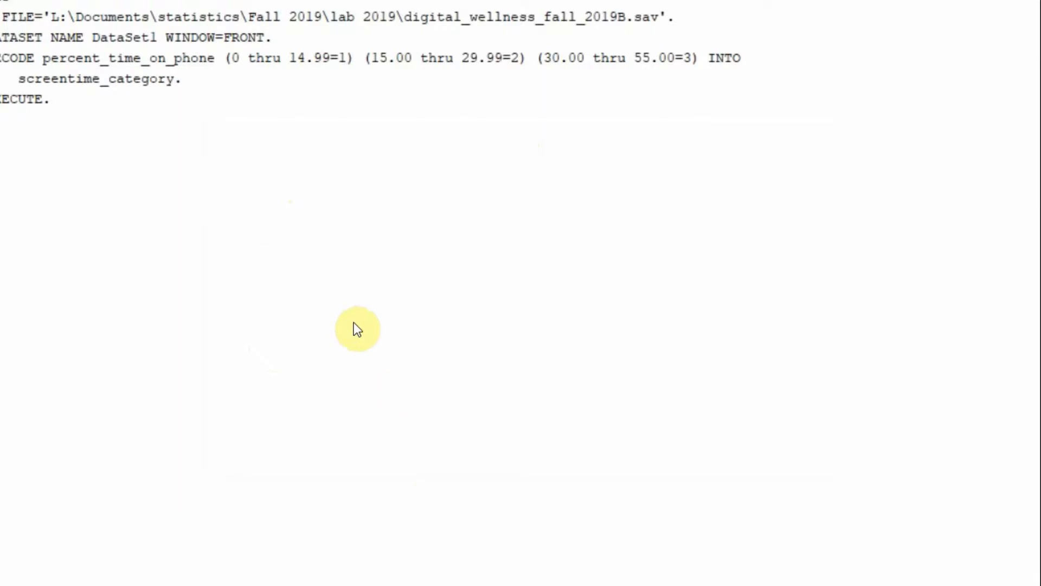
mouse_move(523, 585)
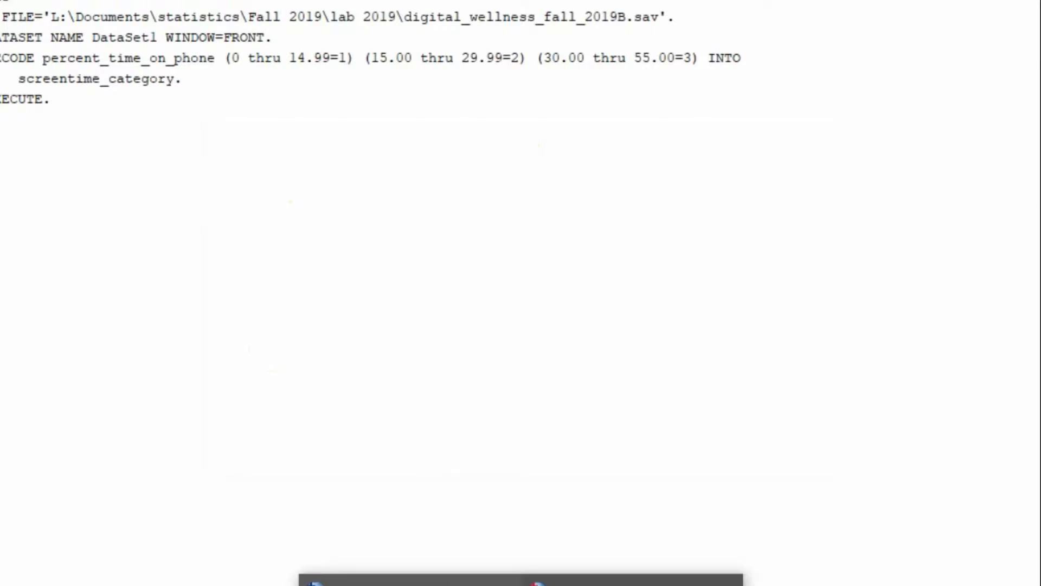
left_click(632, 584)
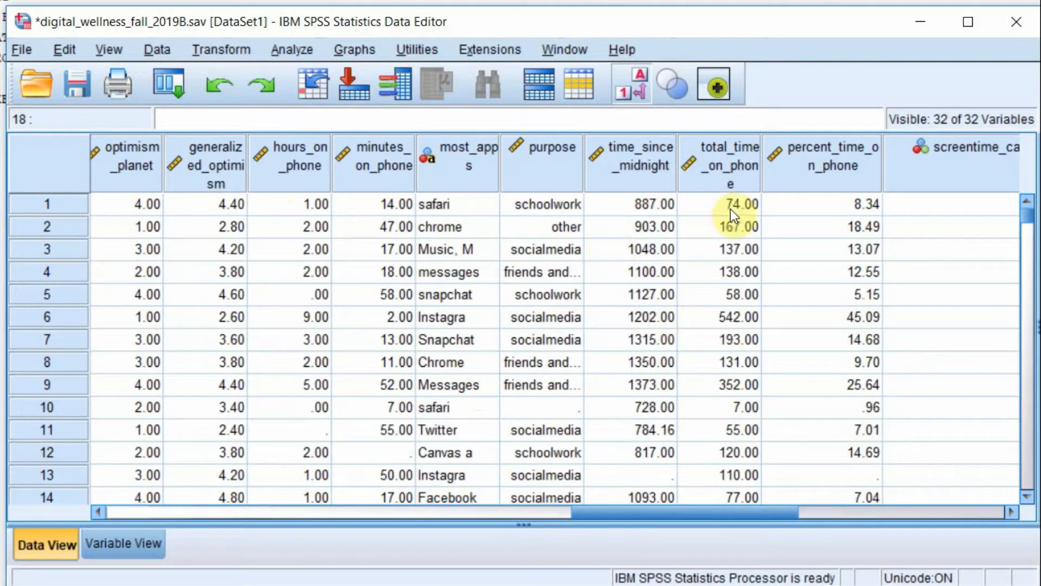
- Examine the new screentime_category column against percent_time_on_phone across the data rows, including cases with missing values
left_click_drag(735, 511, 784, 519)
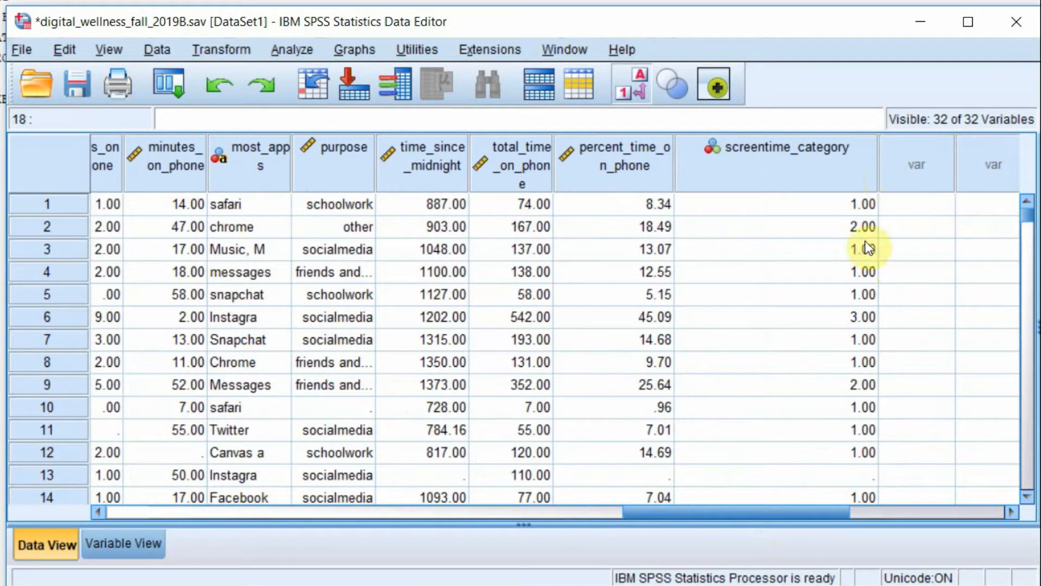
scroll(820, 375, "down", 3)
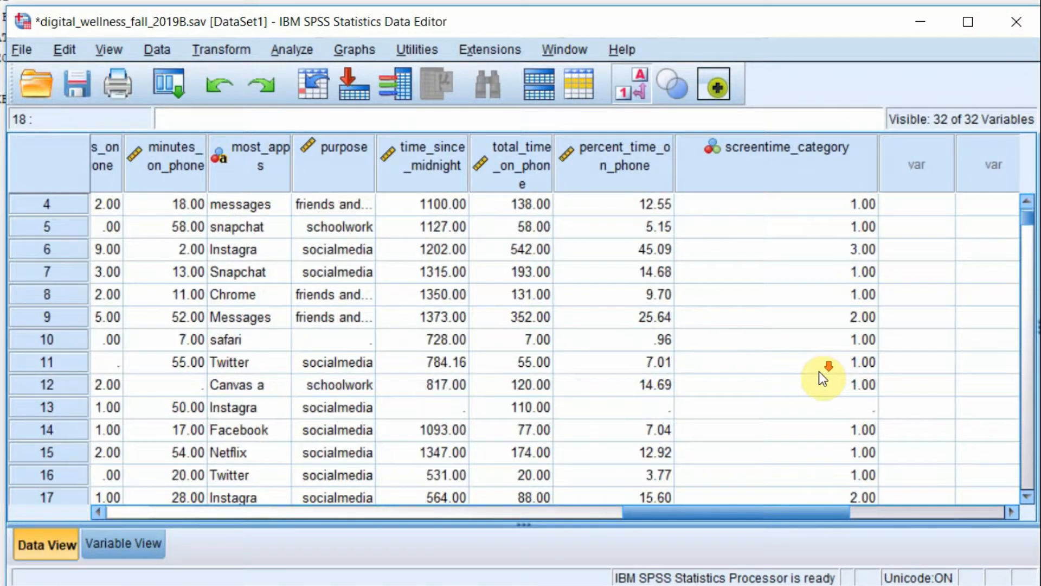
scroll(820, 373, "down", 6)
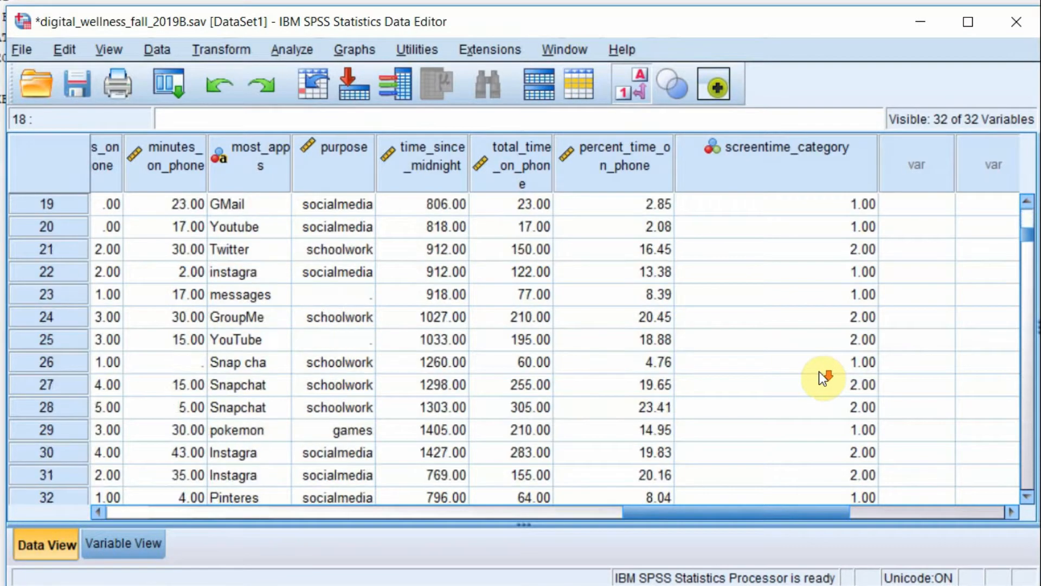
scroll(819, 371, "down", 4)
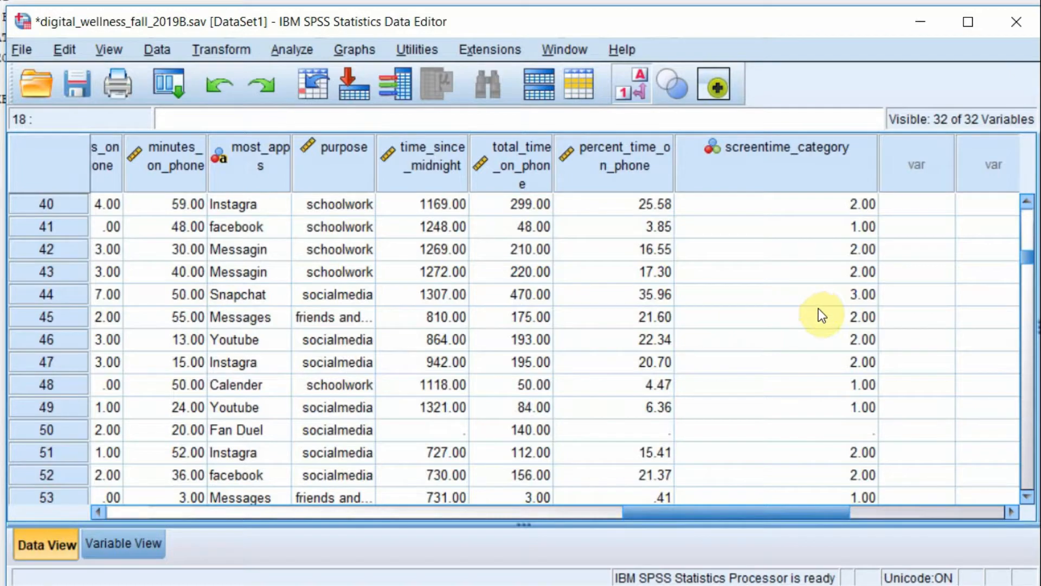
scroll(819, 313, "down", 3)
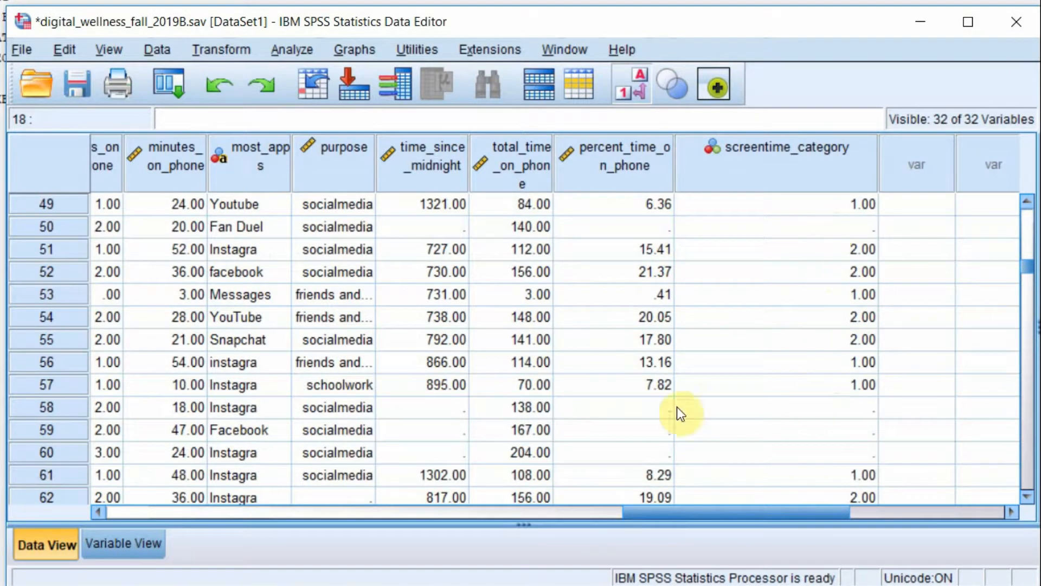
scroll(813, 404, "up", 11)
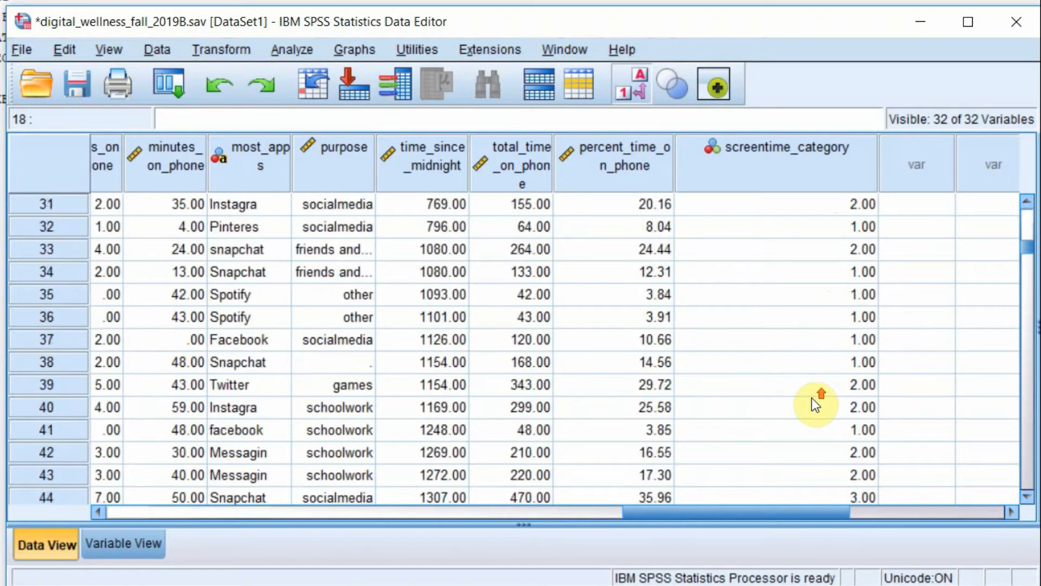
scroll(815, 404, "up", 5)
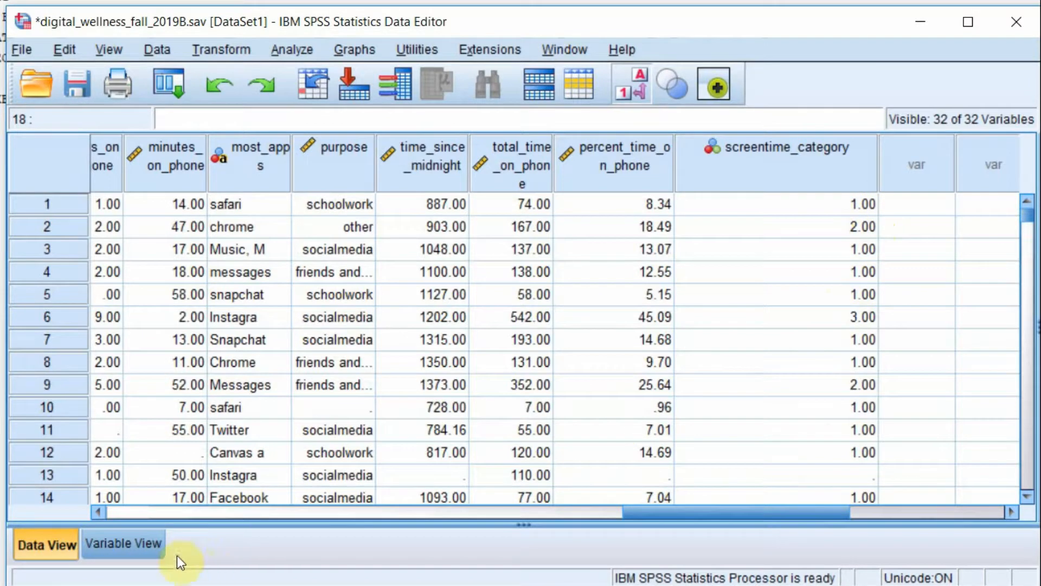
- Open the value labels of screentime_category in the variable definitions and label value 1 as low
left_click(145, 548)
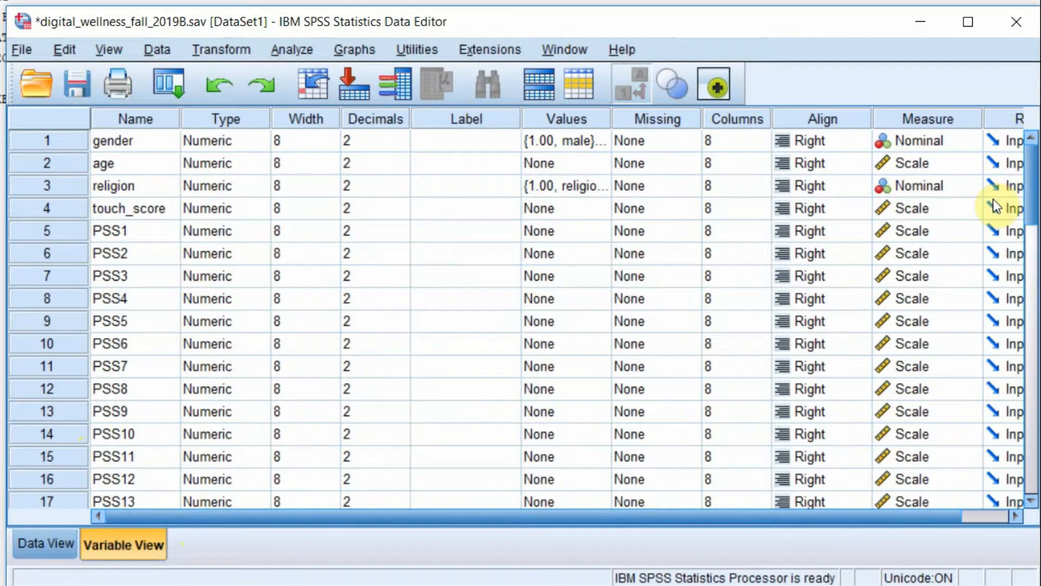
left_click_drag(1032, 202, 1029, 325)
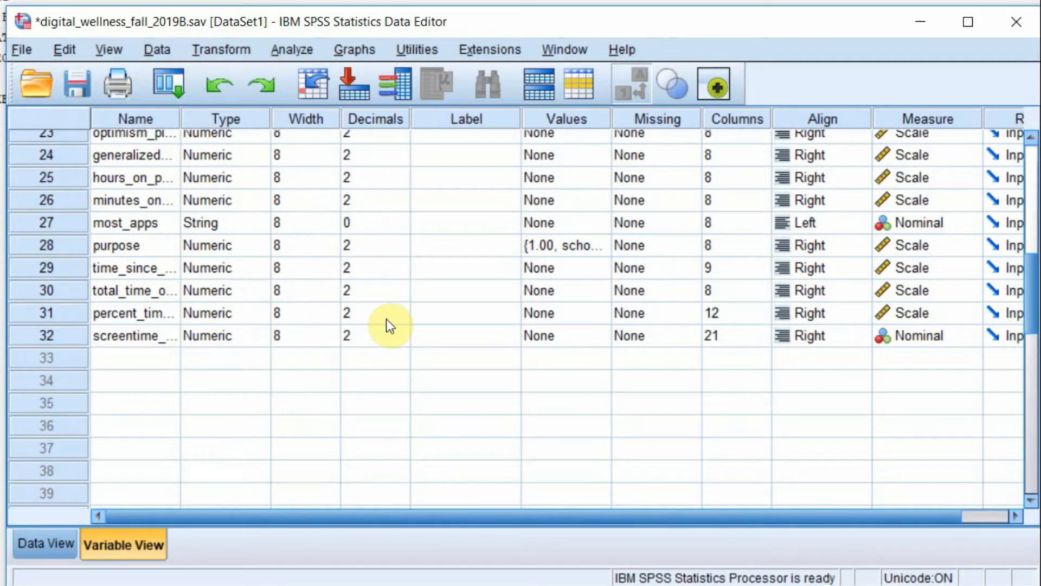
left_click(560, 338)
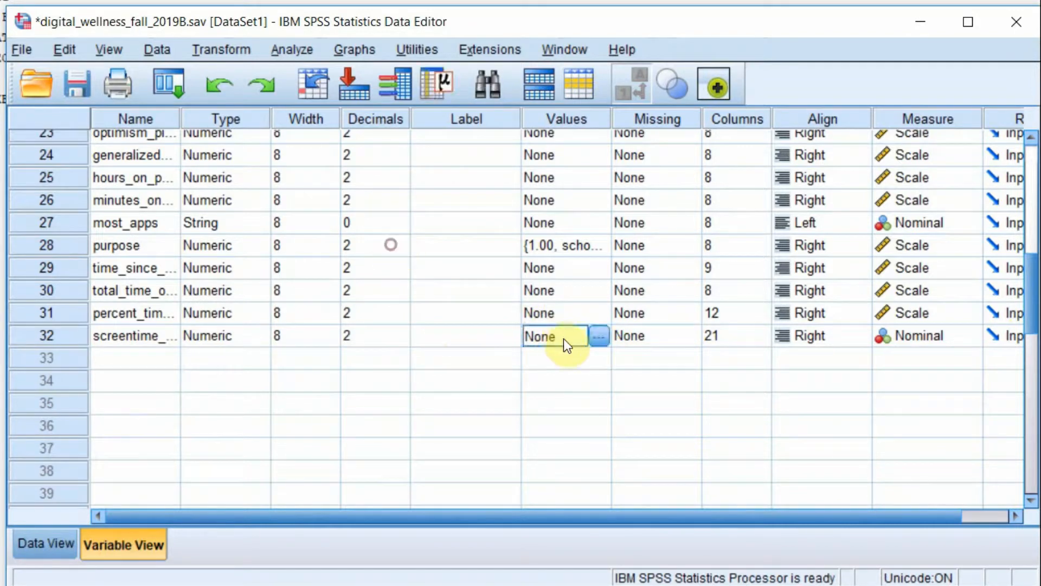
left_click(604, 336)
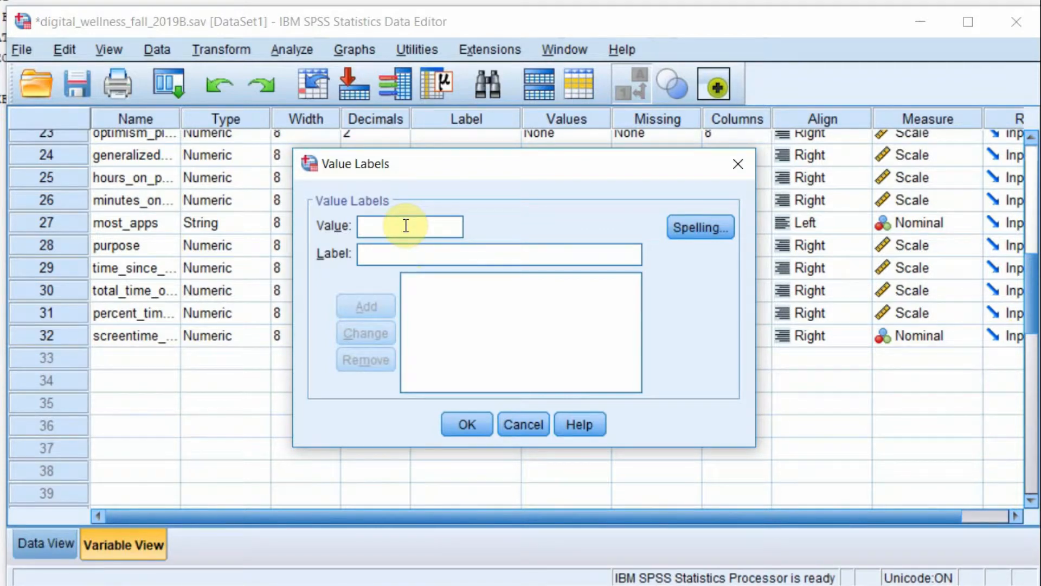
type("1")
left_click(395, 255)
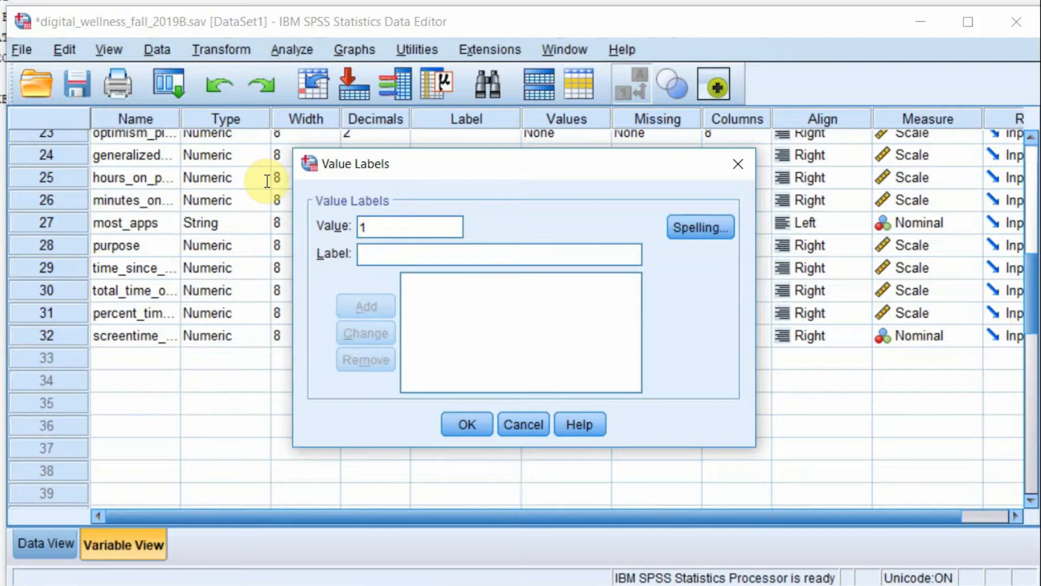
type("low")
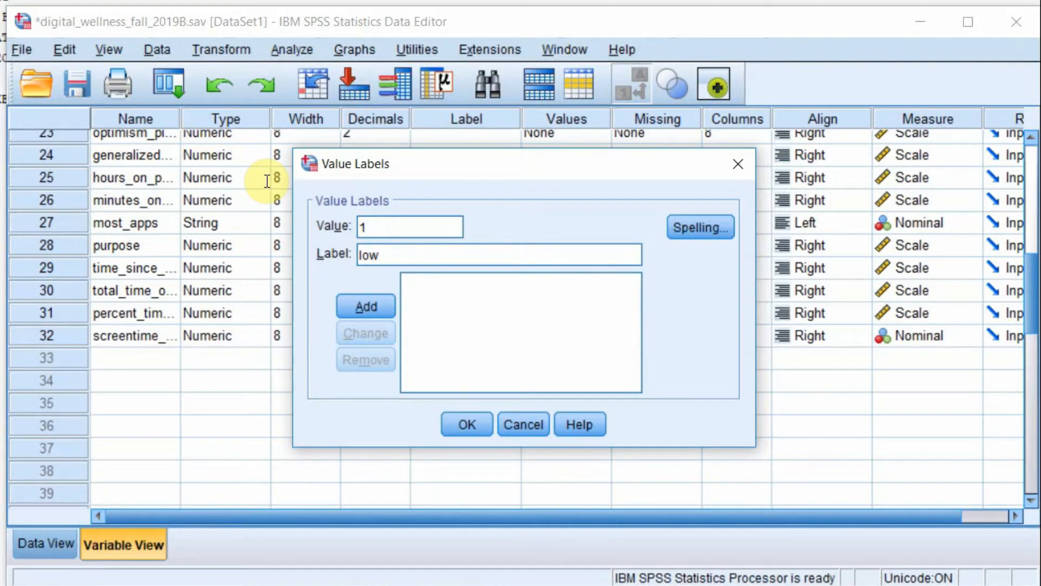
left_click(374, 308)
- Add the label moderate for value 2 of screentime_category
type("2")
left_click(407, 253)
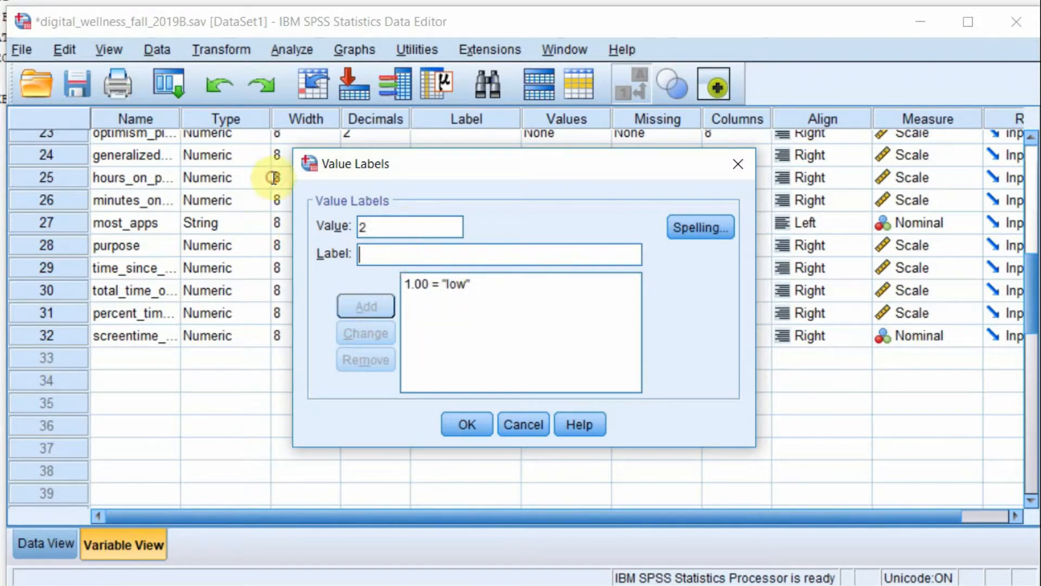
type("moderate")
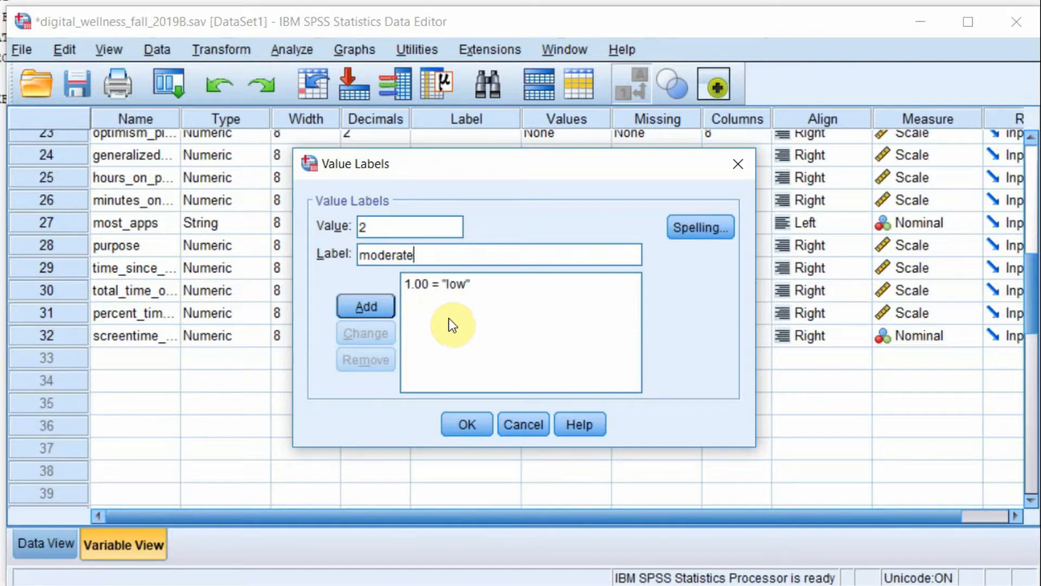
left_click(365, 305)
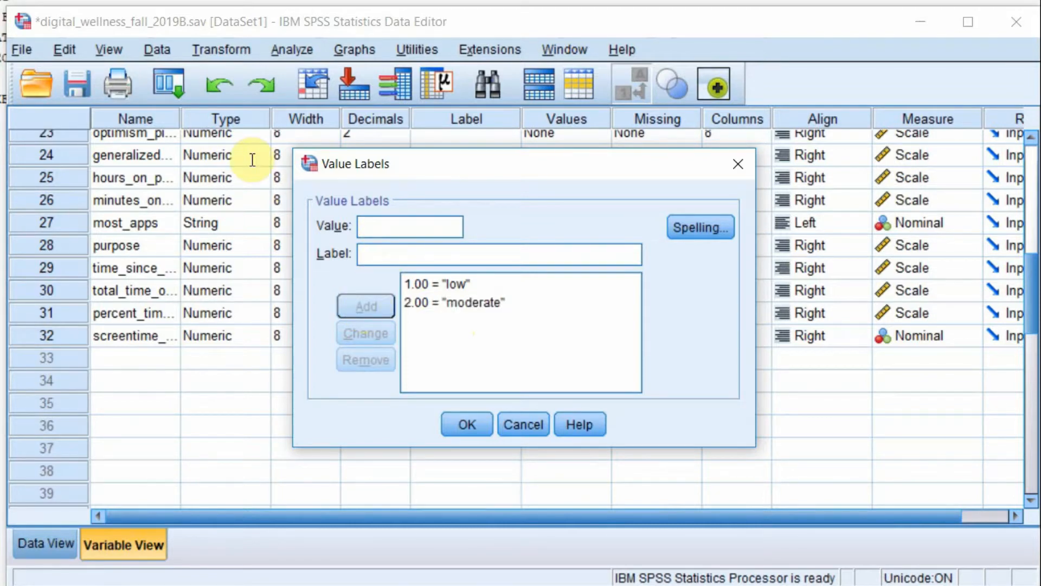
- Add the label high for value 3 of screentime_category and accept the set of value labels
type("3")
key("Tab")
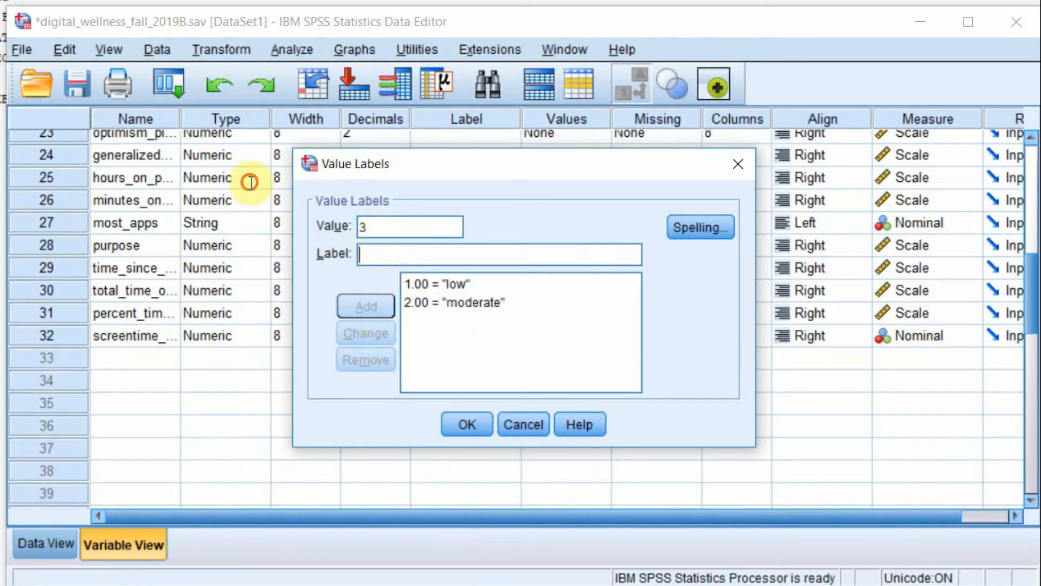
type("high")
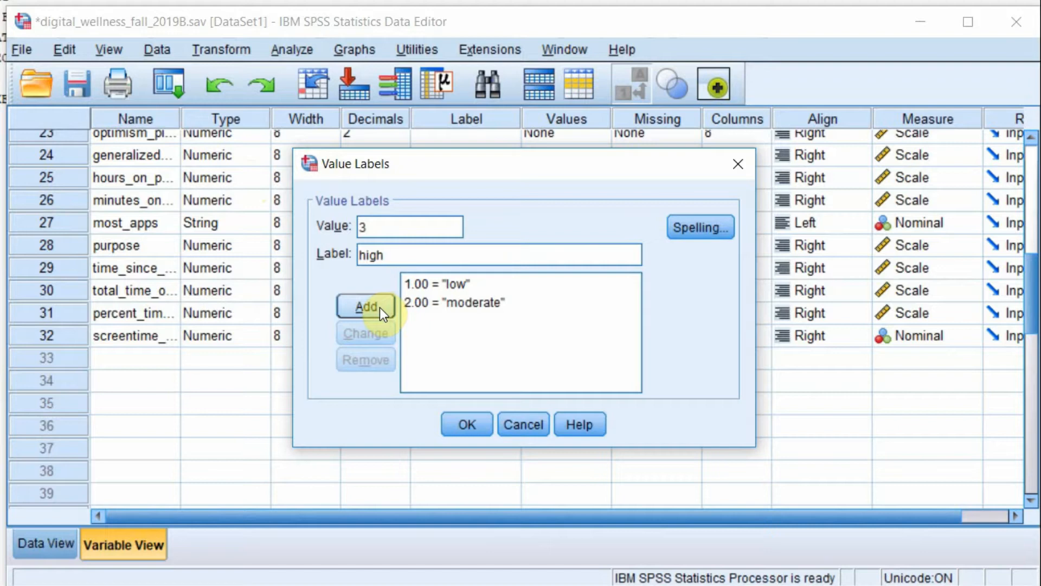
left_click(379, 307)
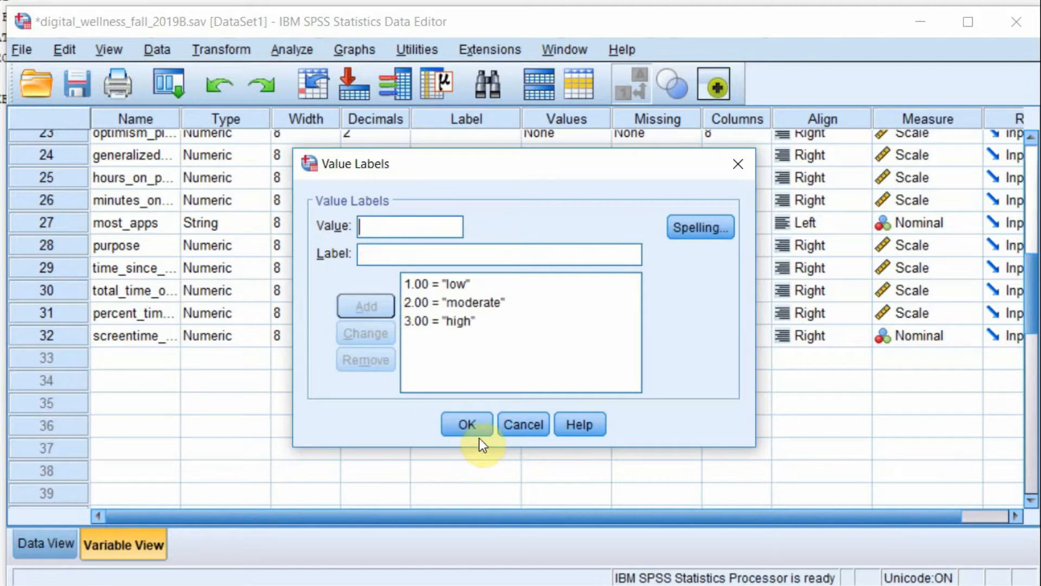
left_click(467, 427)
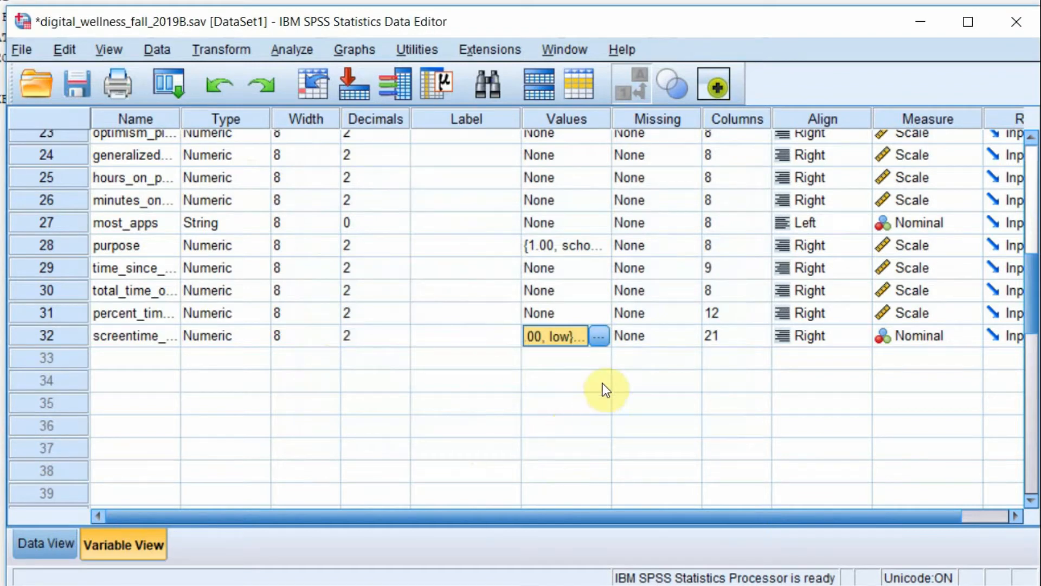
- Recheck the value labels of screentime_category and examine the labelled categories against percent_time_on_phone throughout the data rows
left_click(607, 339)
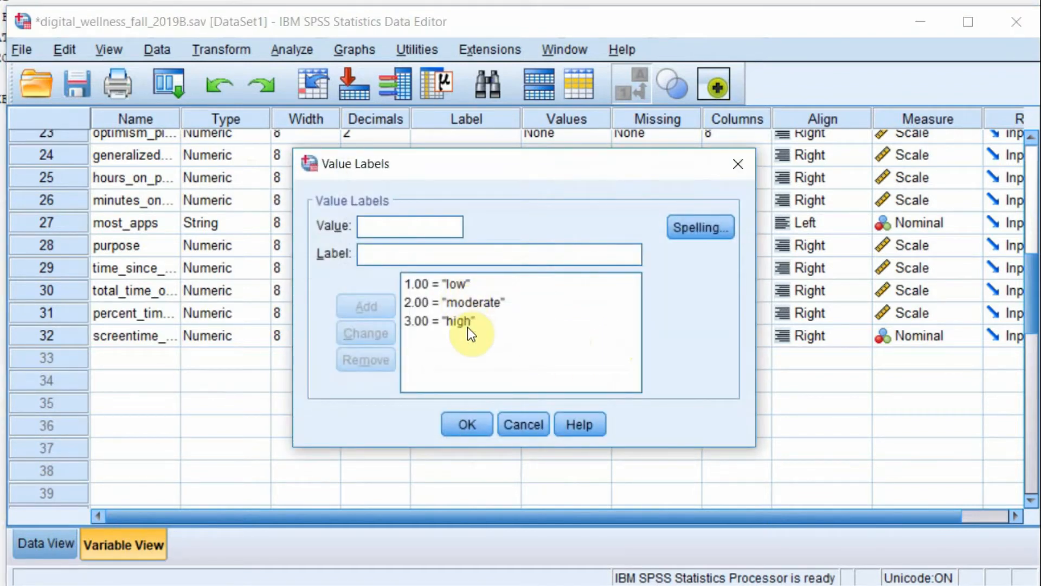
left_click(739, 164)
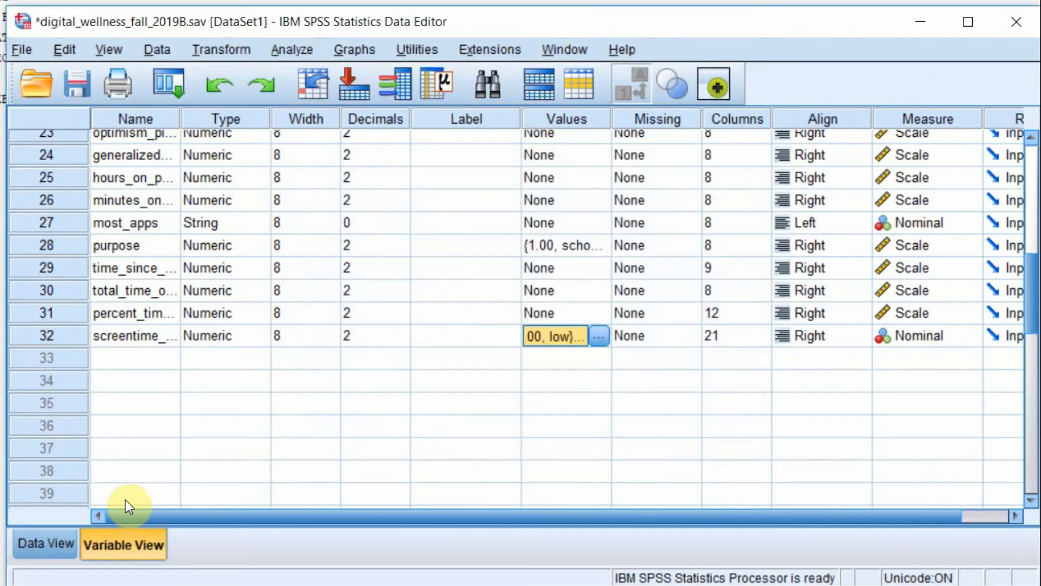
left_click(61, 544)
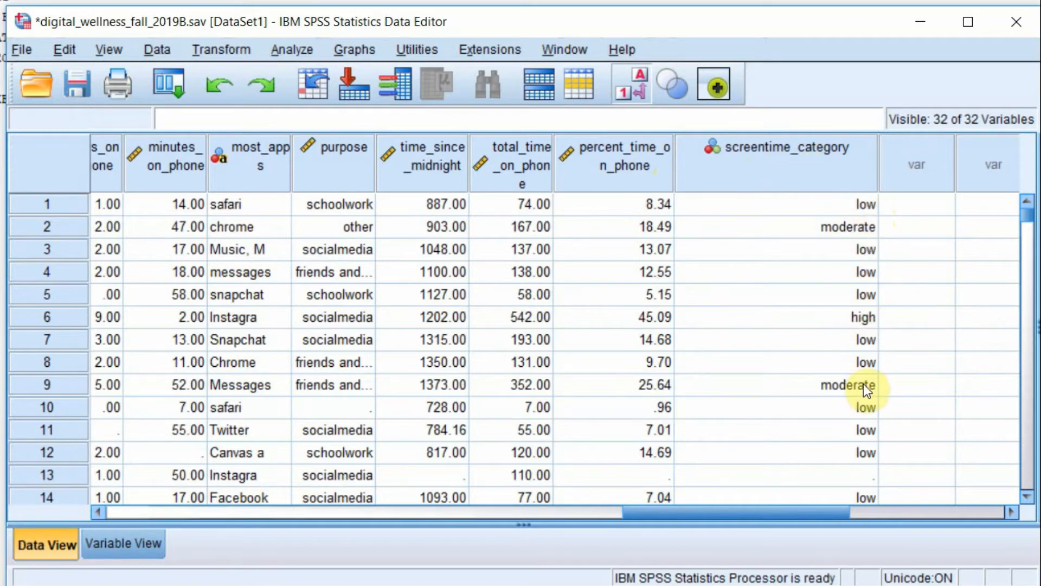
scroll(864, 386, "down", 2)
scroll(861, 386, "down", 2)
scroll(861, 386, "down", 10)
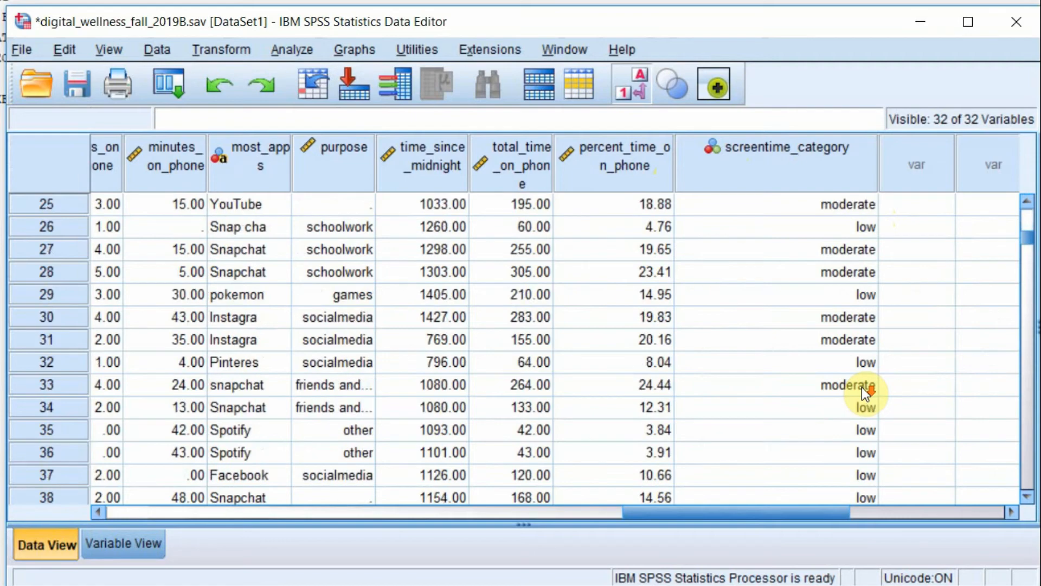
scroll(861, 387, "down", 10)
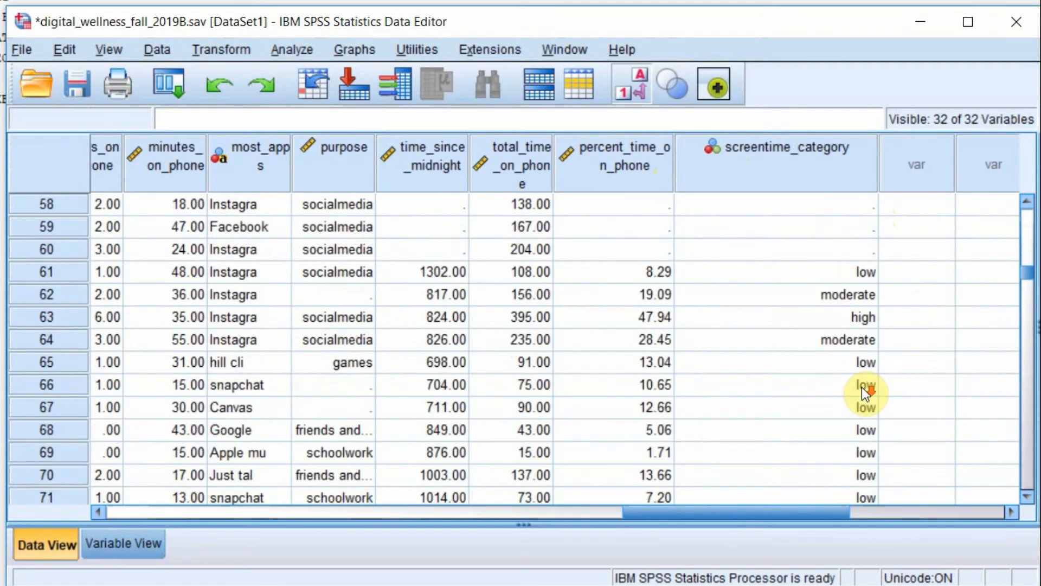
scroll(862, 386, "down", 5)
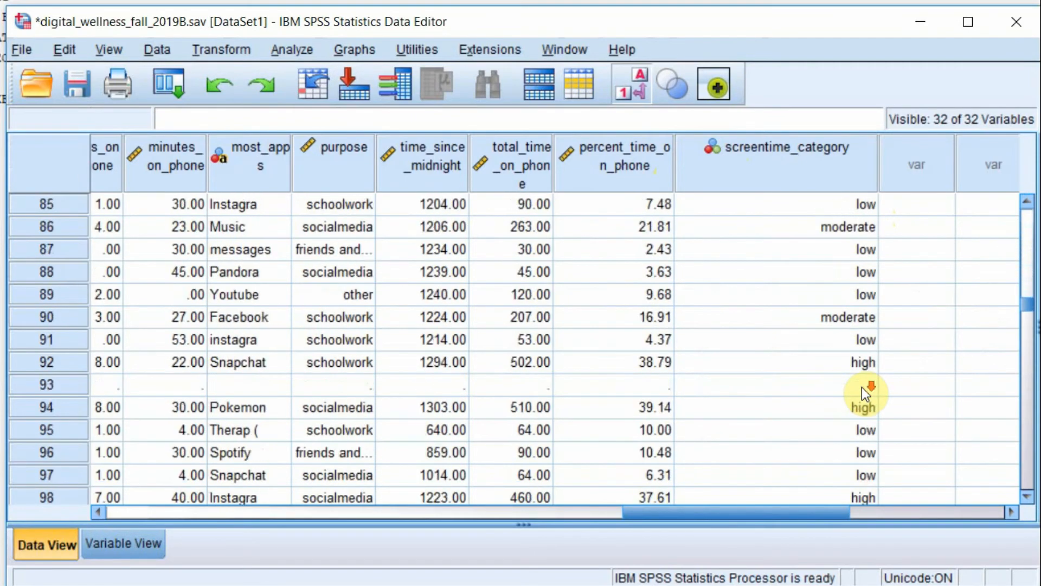
scroll(861, 387, "down", 1)
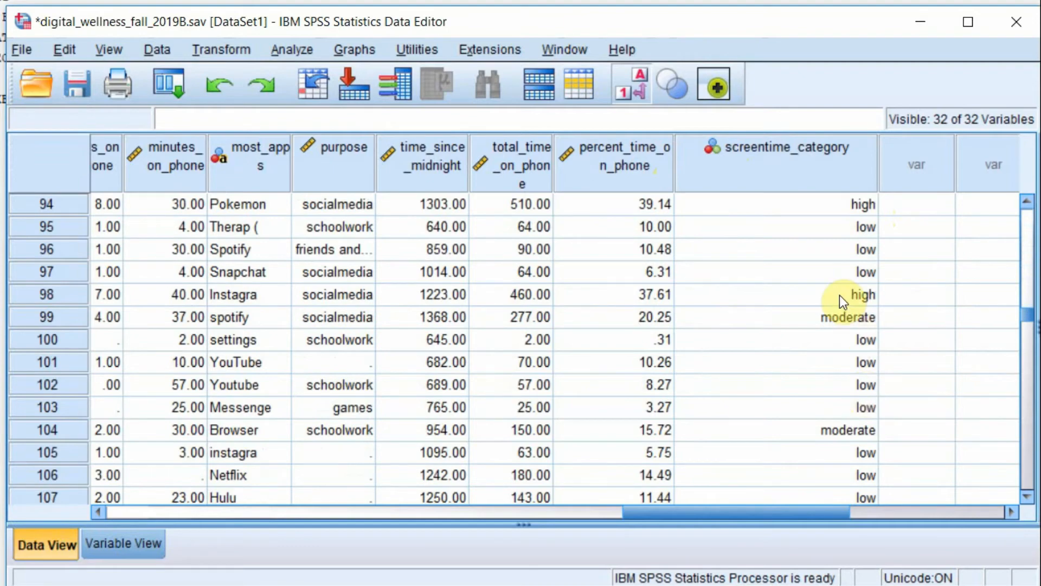
scroll(839, 374, "down", 6)
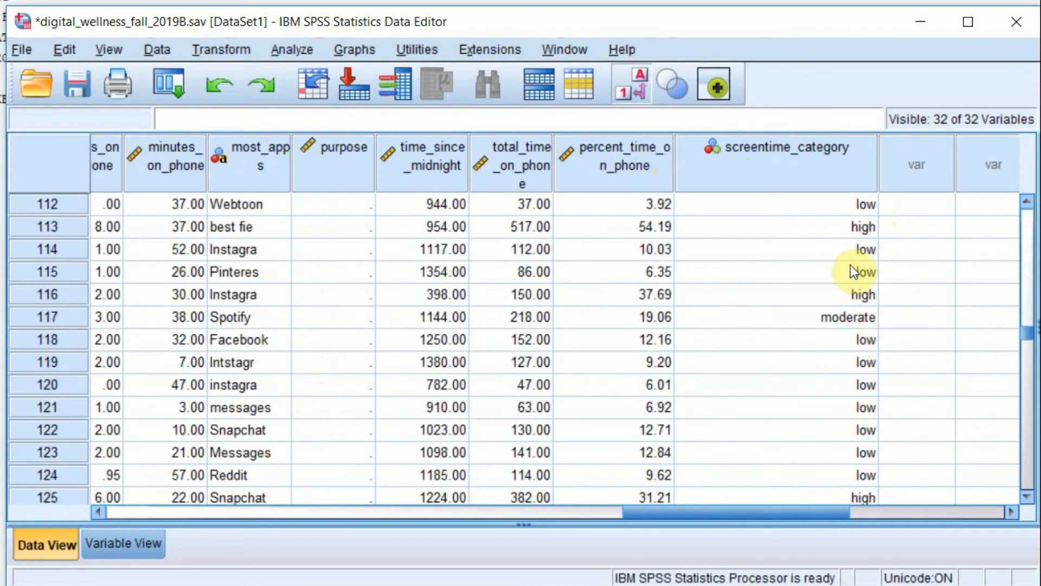
scroll(799, 304, "up", 13)
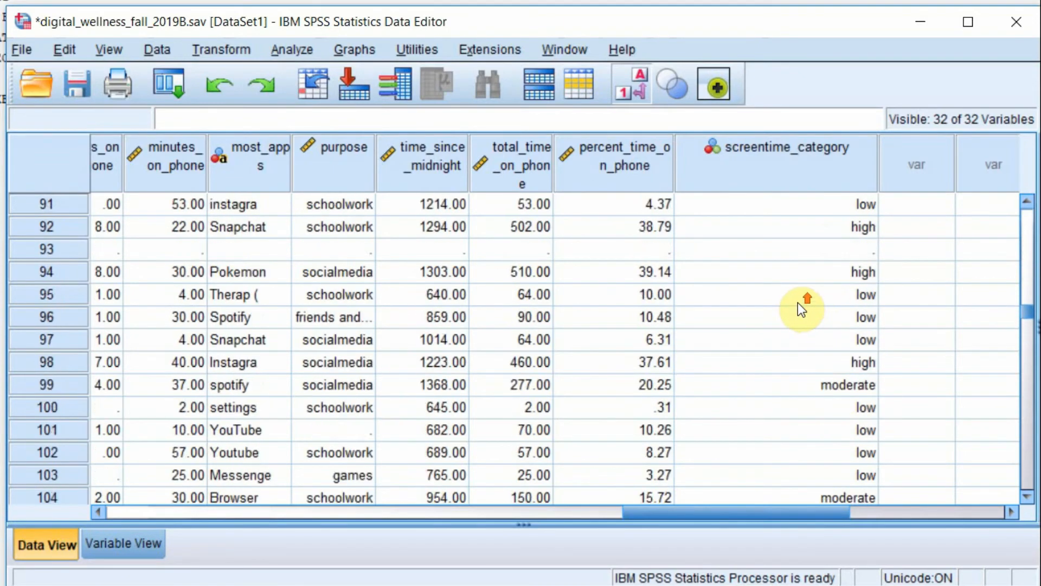
scroll(799, 305, "up", 20)
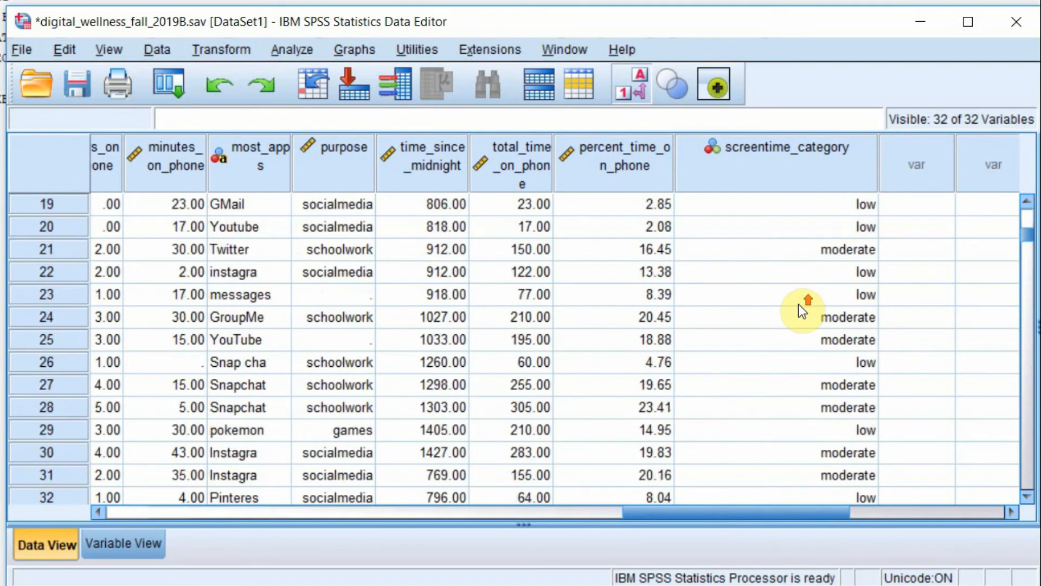